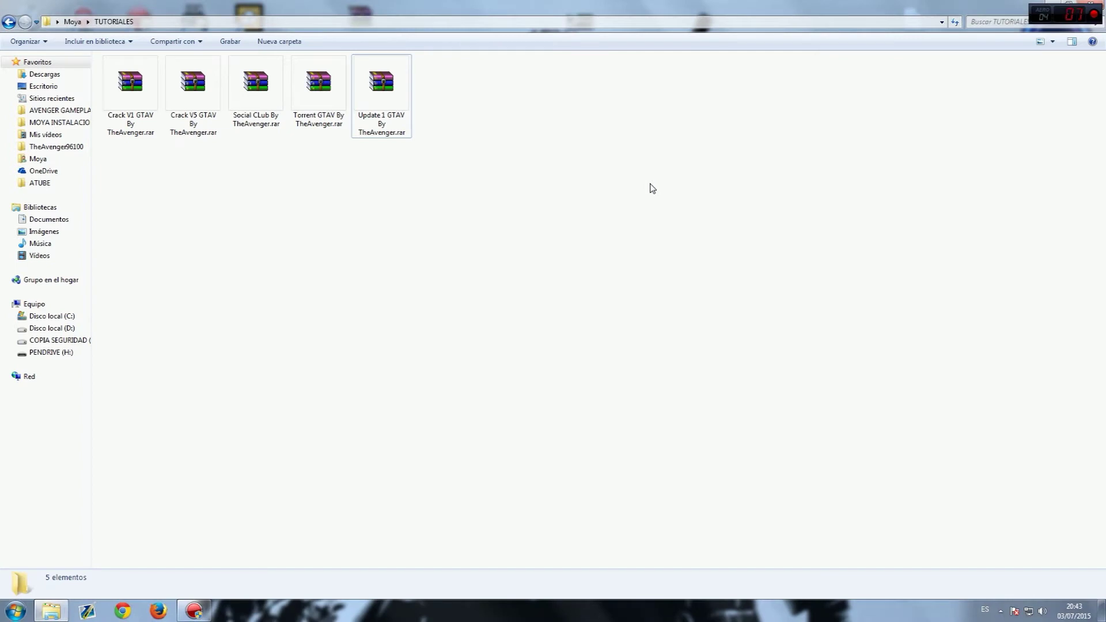
left_click_drag(516, 170, 124, 58)
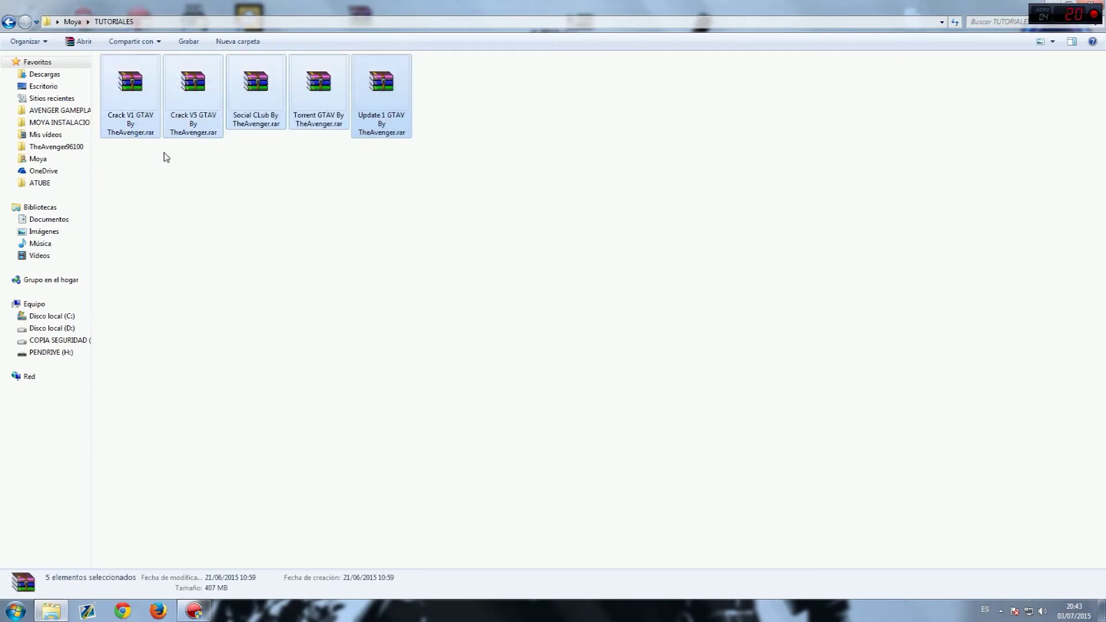
left_click(152, 105)
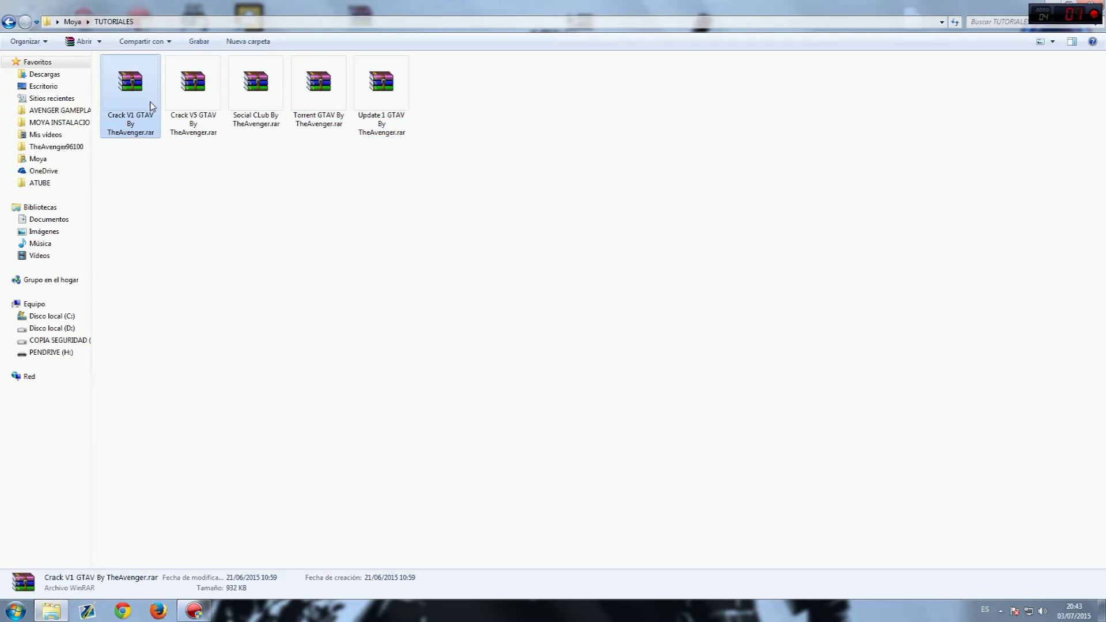
left_click(181, 84)
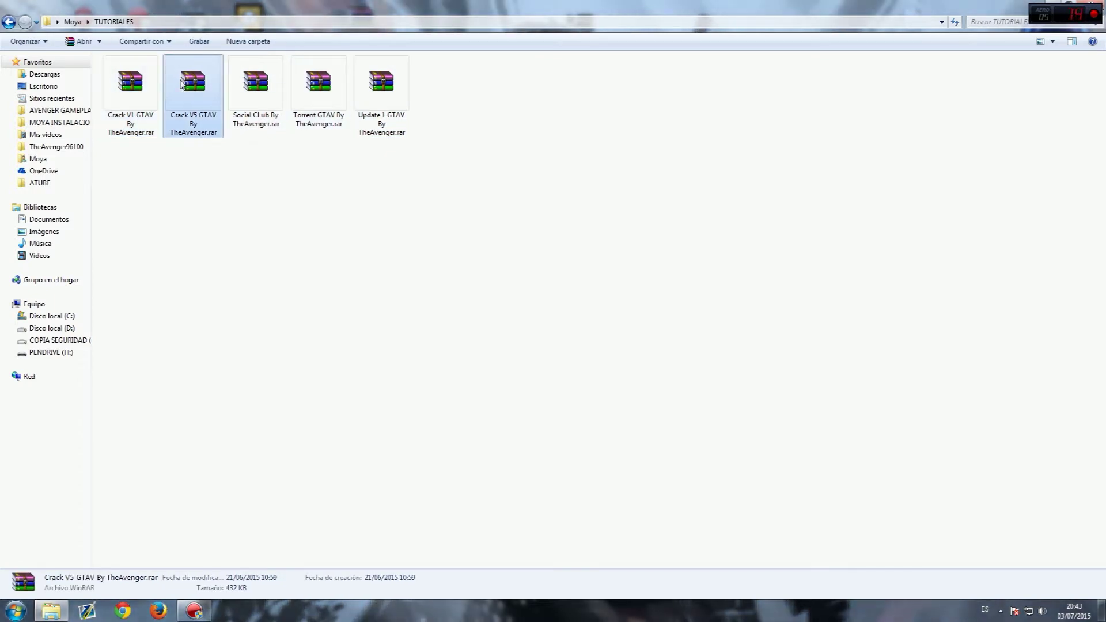
left_click(247, 79)
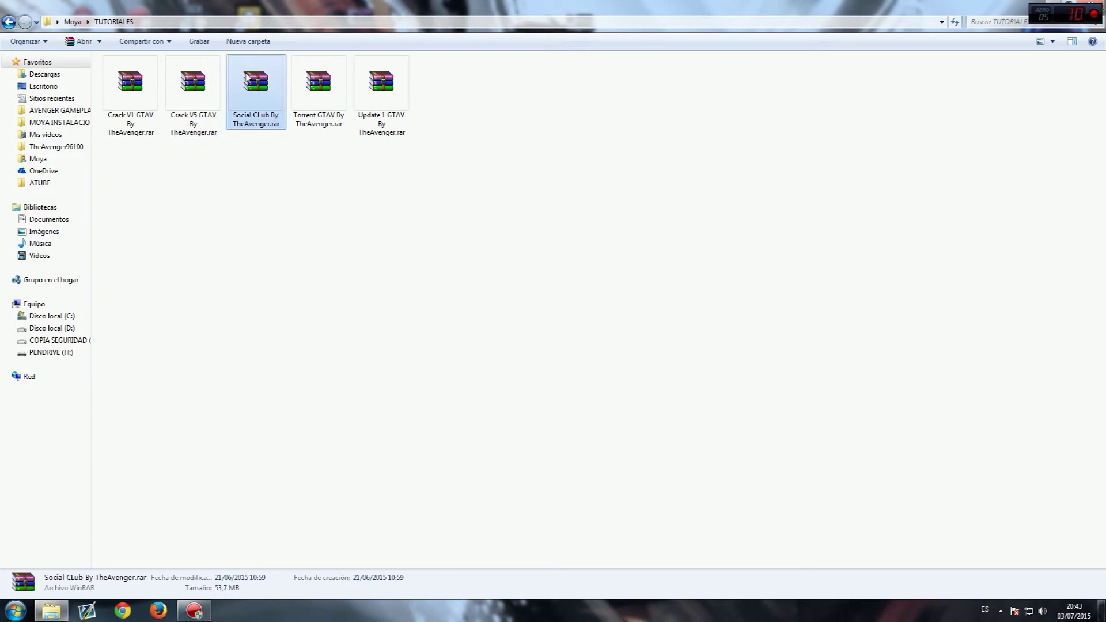
left_click(329, 102)
left_click(386, 102)
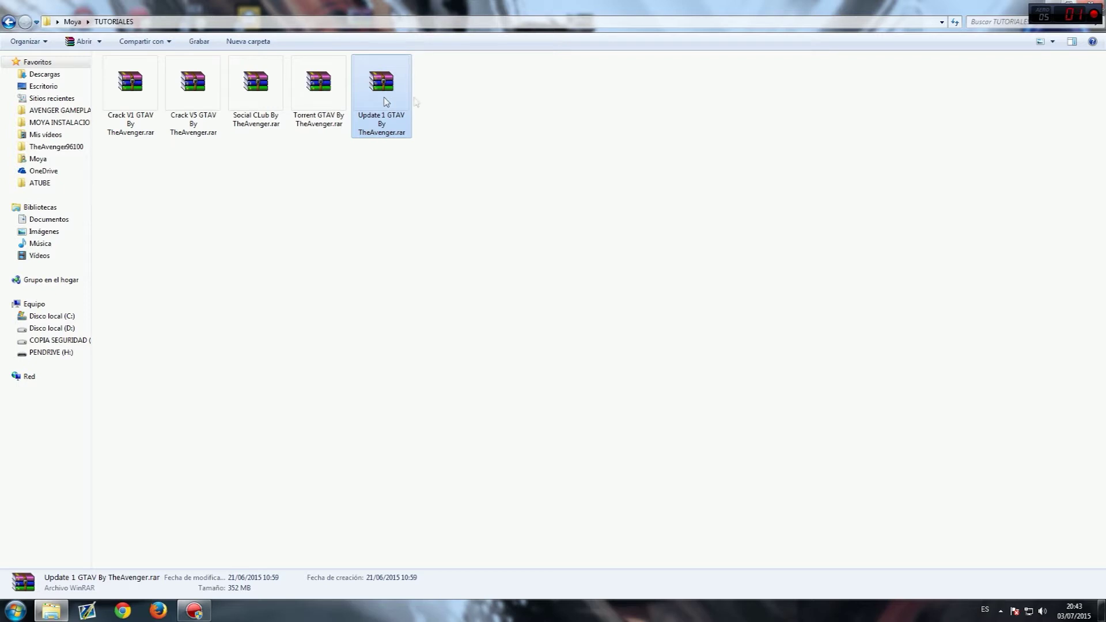
left_click(590, 143)
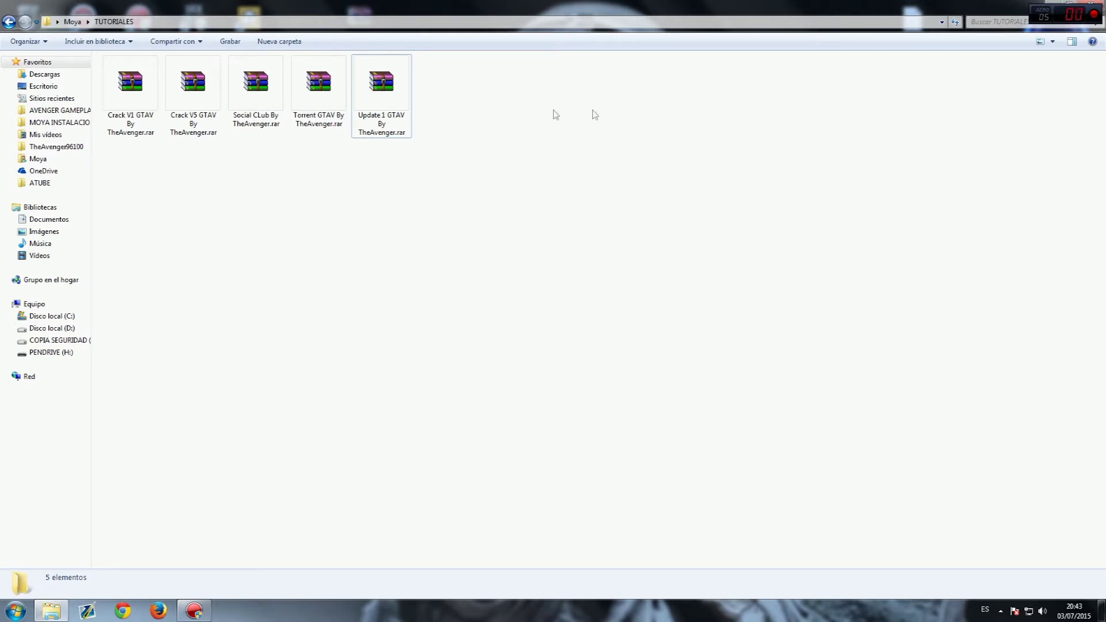
left_click(377, 102)
left_click(310, 97)
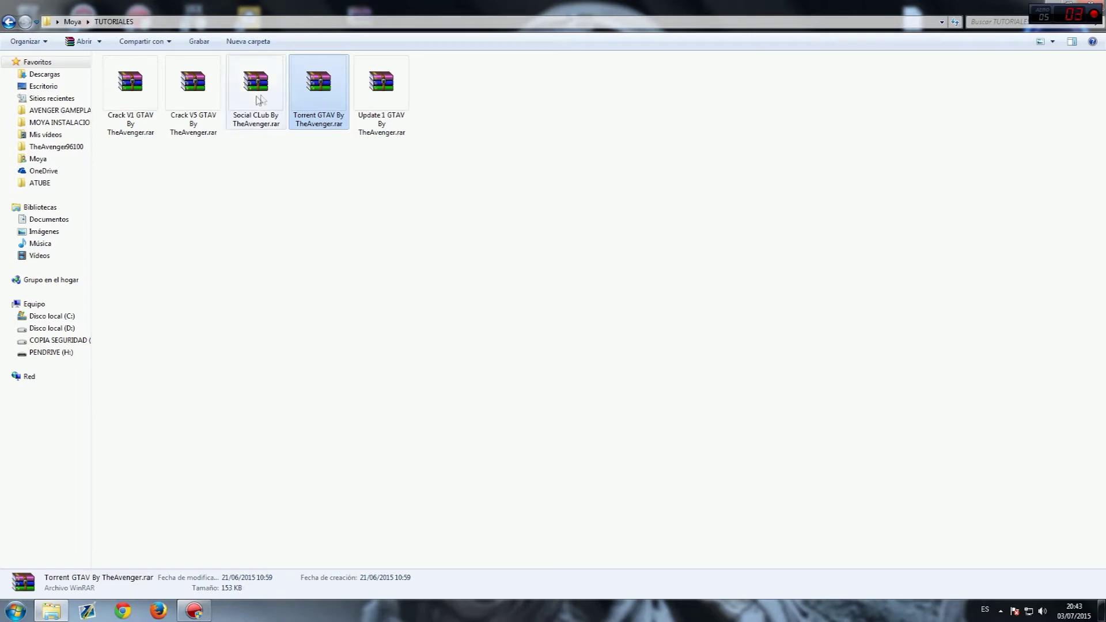
left_click(260, 98)
left_click(217, 93)
left_click(153, 93)
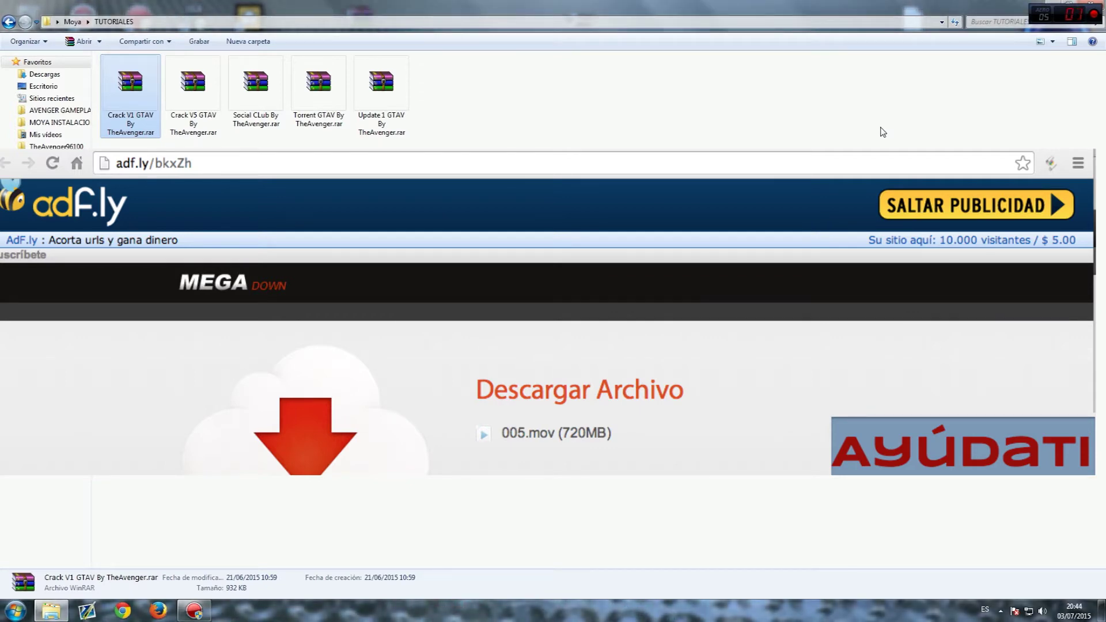
left_click_drag(622, 234, 227, 74)
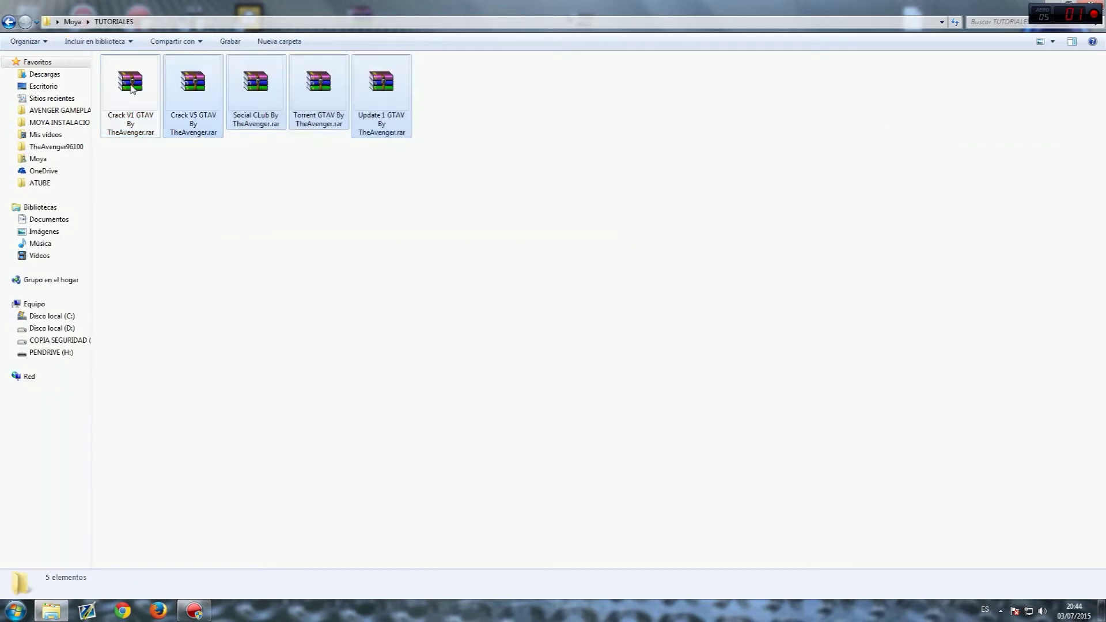
left_click(193, 87)
left_click(256, 86)
left_click(319, 86)
left_click(382, 86)
left_click_drag(469, 211, 145, 58)
left_click(207, 271)
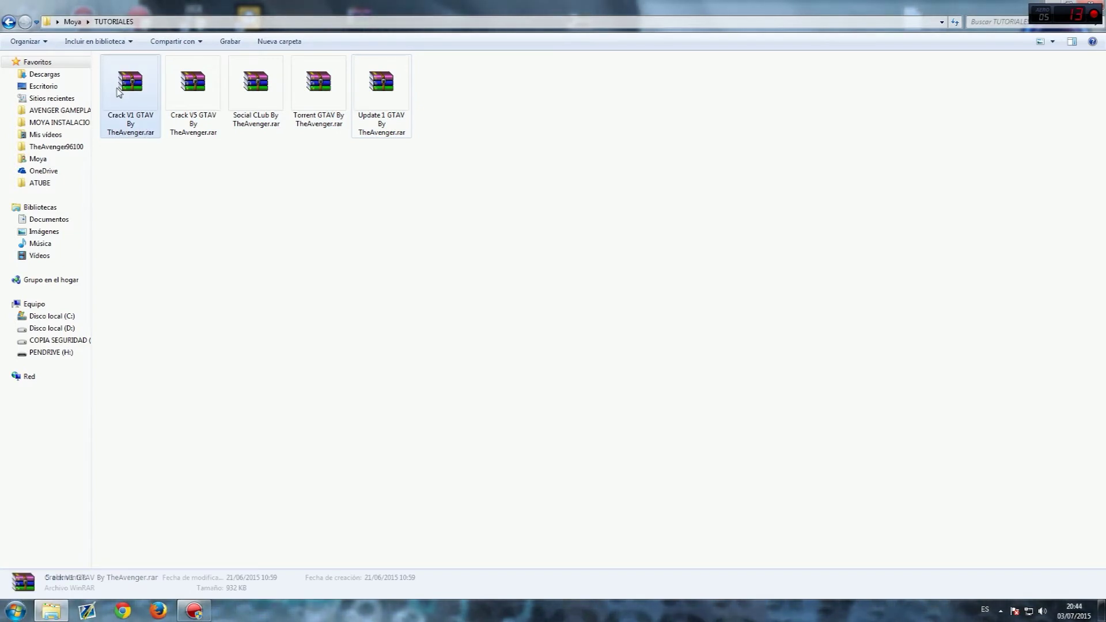
- Extract the Crack V1, Crack V5 and Social CLub archives in TUTORIALES, each into a folder of its own name
right_click(118, 88)
left_click(161, 138)
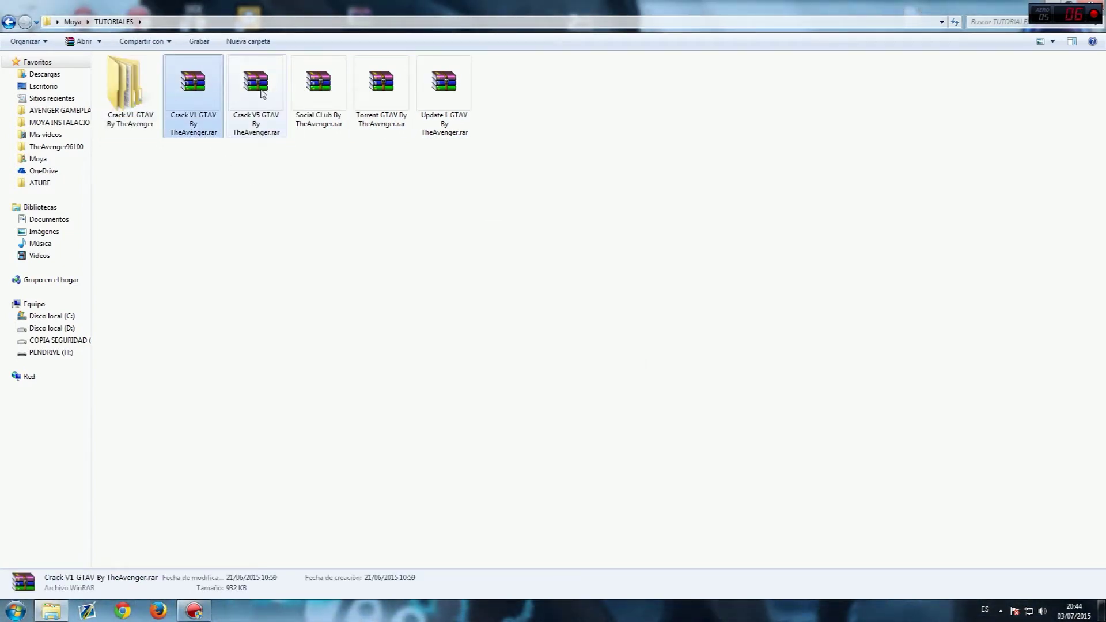
right_click(262, 91)
left_click(296, 134)
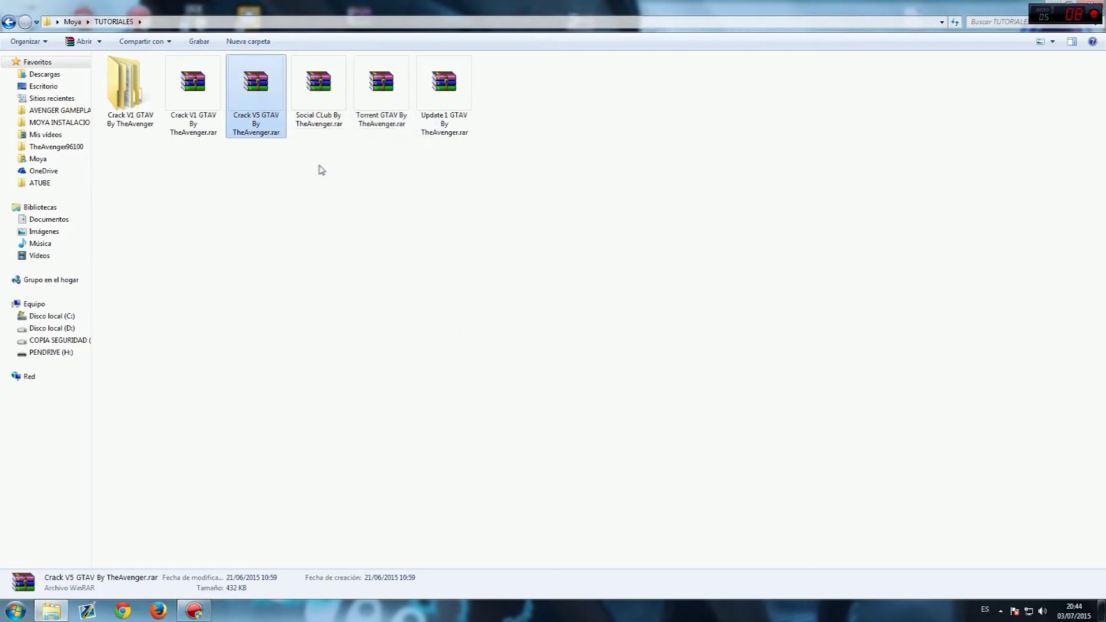
right_click(383, 92)
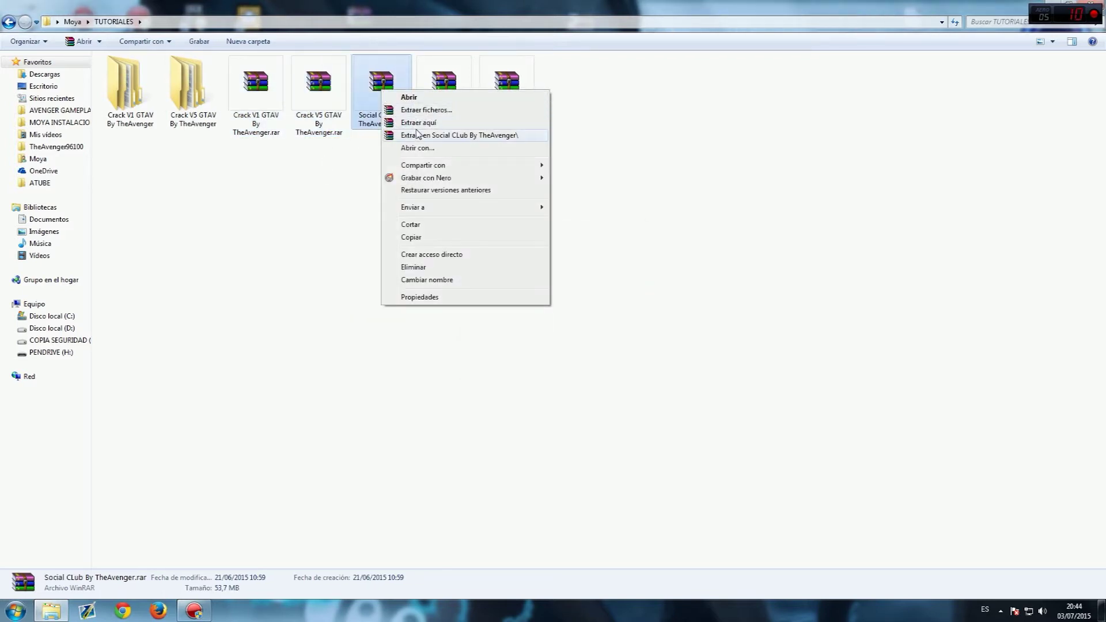
left_click(419, 134)
- Extract the Torrent GTAV and Update 1 GTAV archives, each into a folder of its own name
right_click(449, 85)
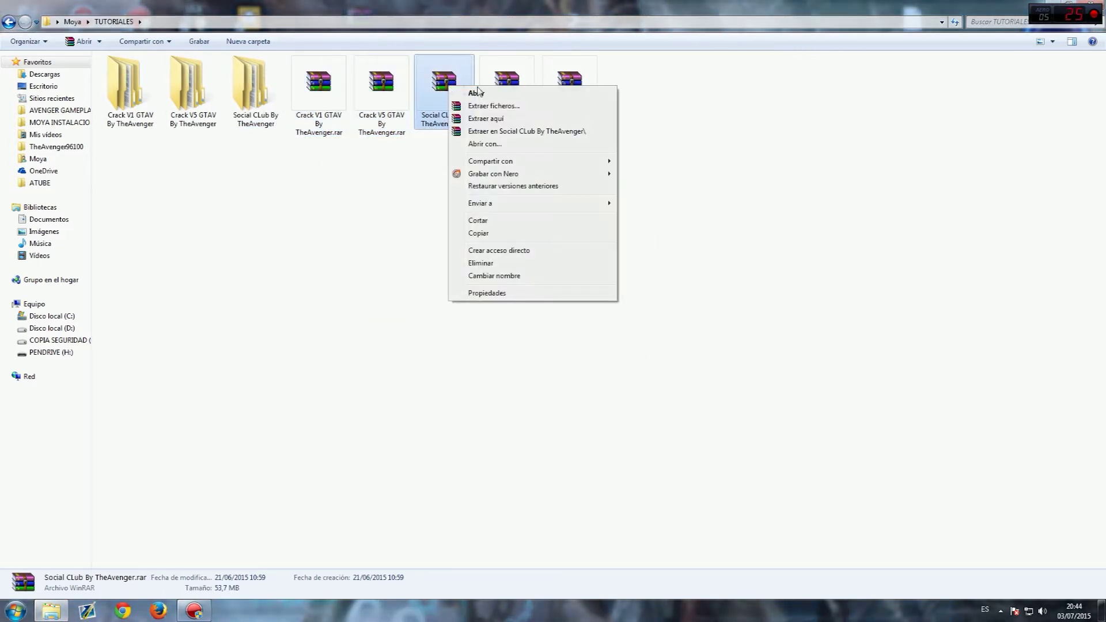
right_click(497, 74)
left_click(536, 120)
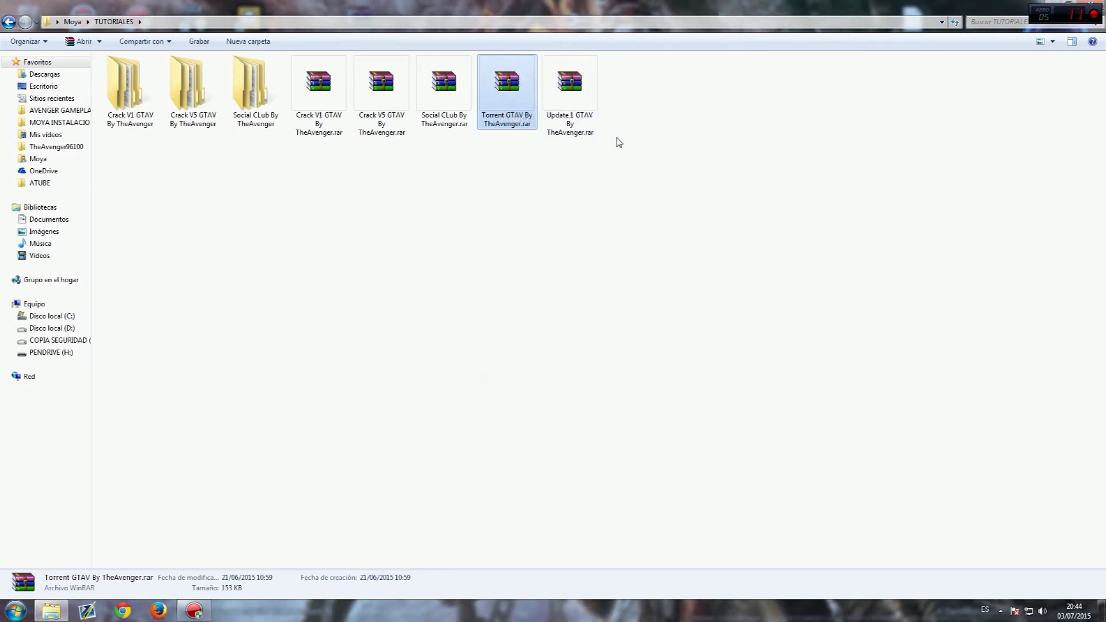
right_click(632, 100)
left_click(663, 141)
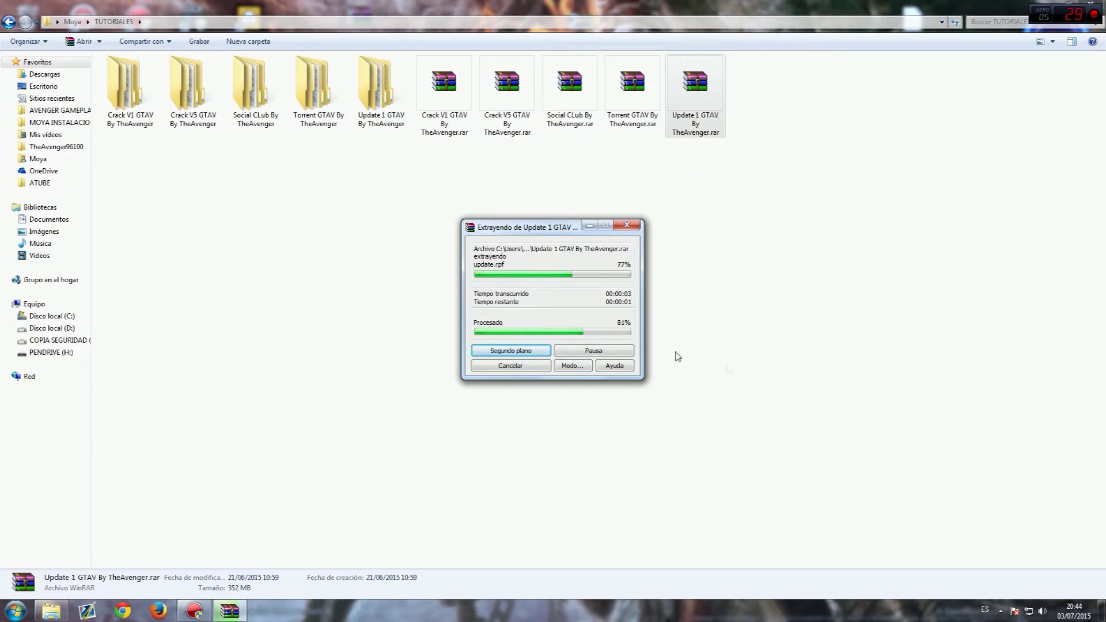
left_click(571, 254)
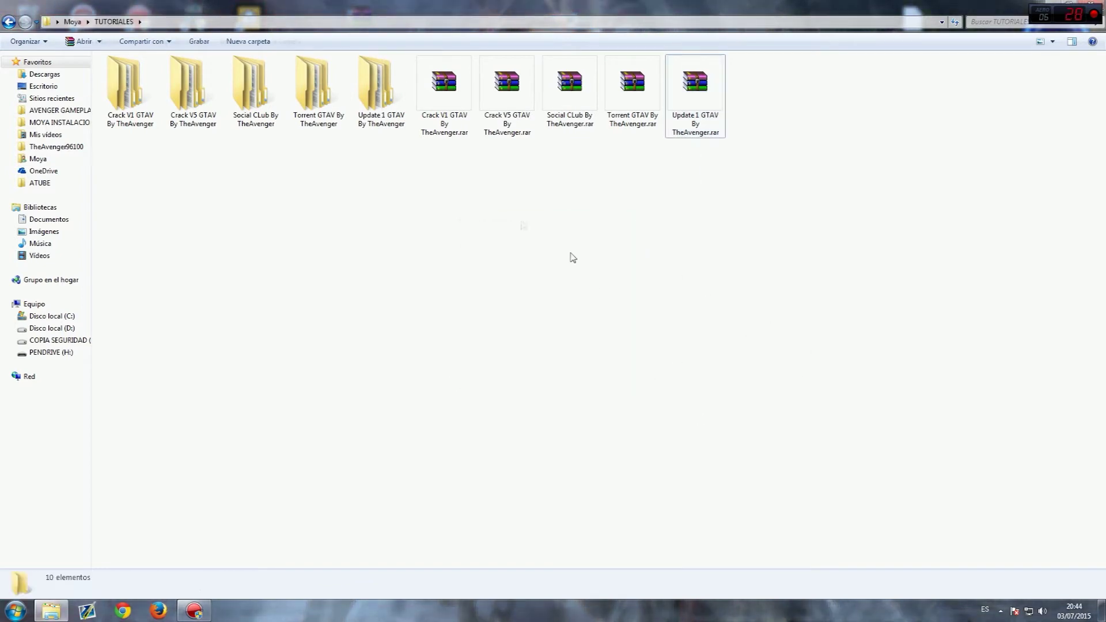
left_click(153, 97)
left_click(255, 98)
left_click(355, 91)
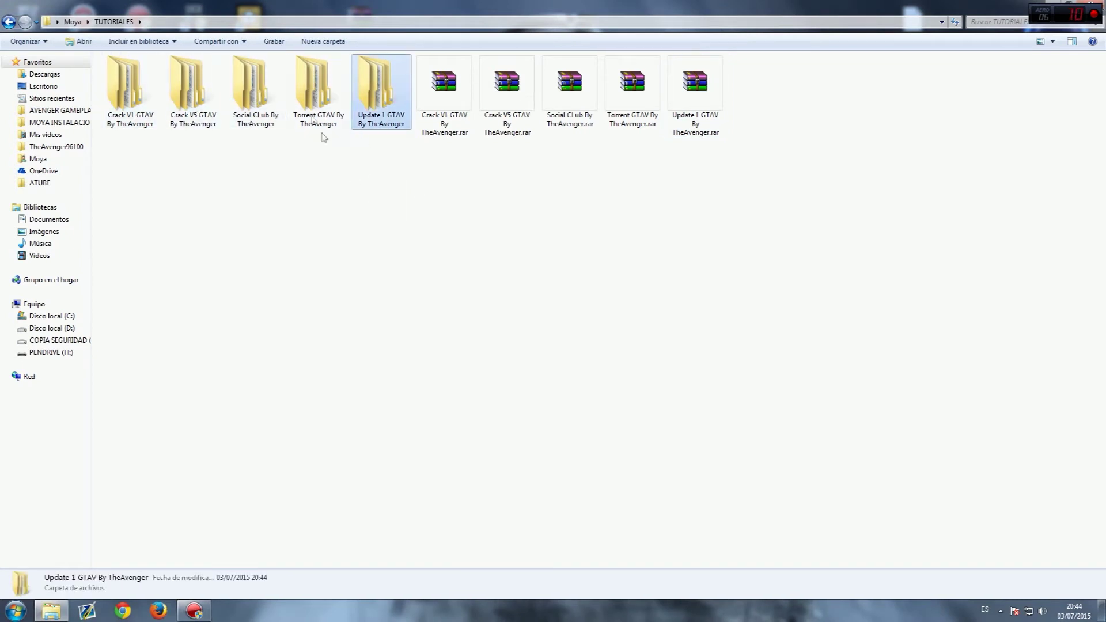
- Load the Grand Theft Auto V torrent file from the nested Torrent GTAV folders into µTorrent, accepting its embedded trackers
left_click(333, 109)
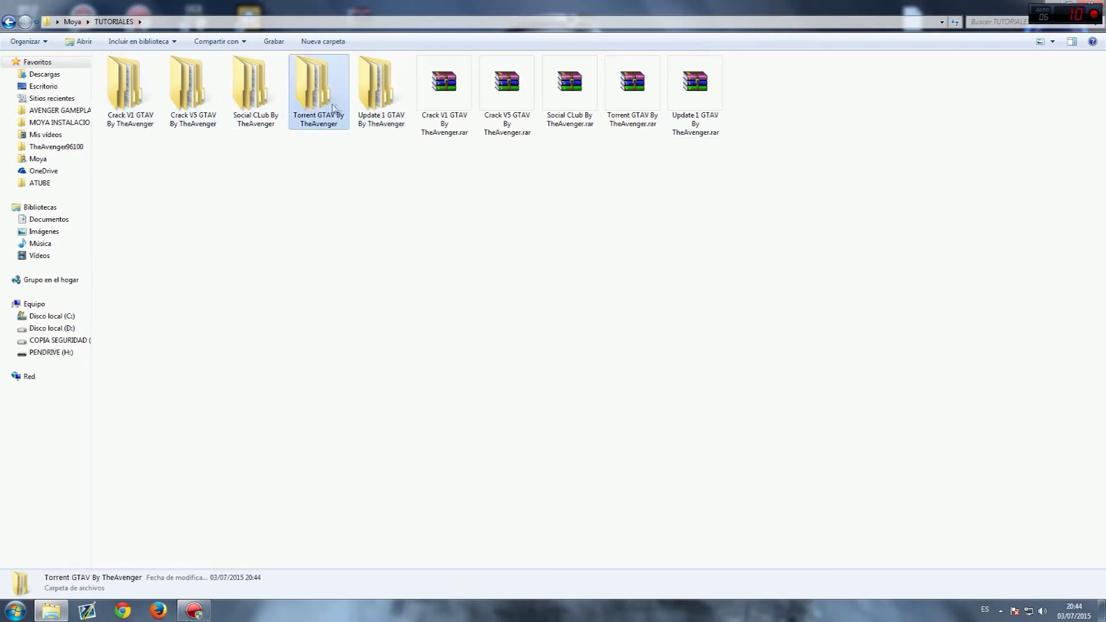
double_click(314, 82)
double_click(168, 81)
left_click(167, 80)
double_click(190, 79)
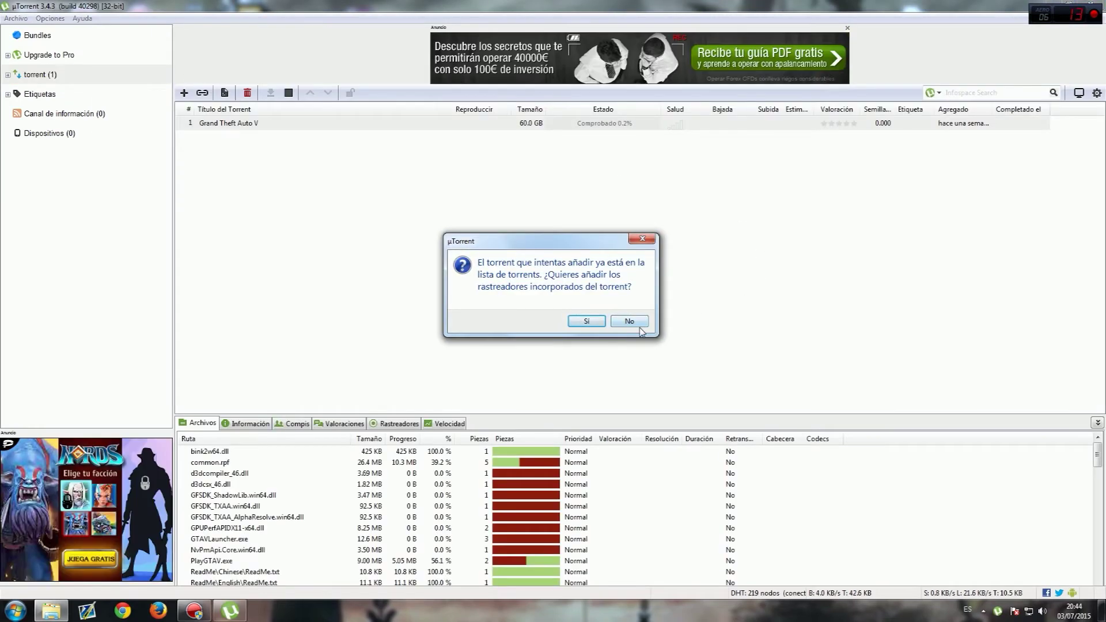
left_click(585, 321)
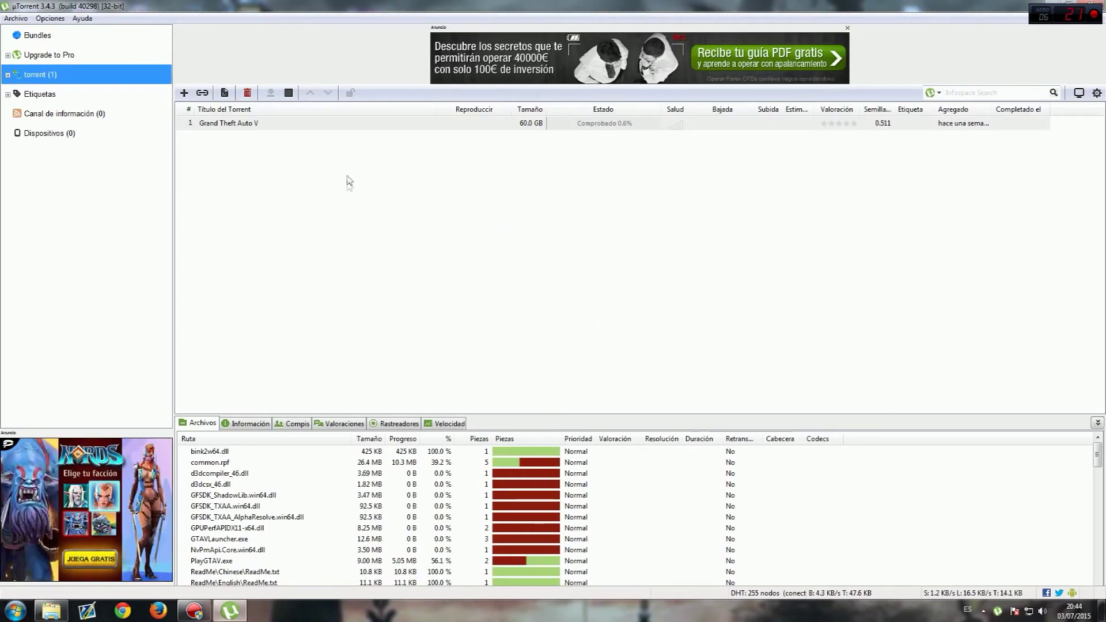
- Select the Grand Theft Auto V torrent, close the µTorrent window and go back up to the TUTORIALES folder
left_click(414, 126)
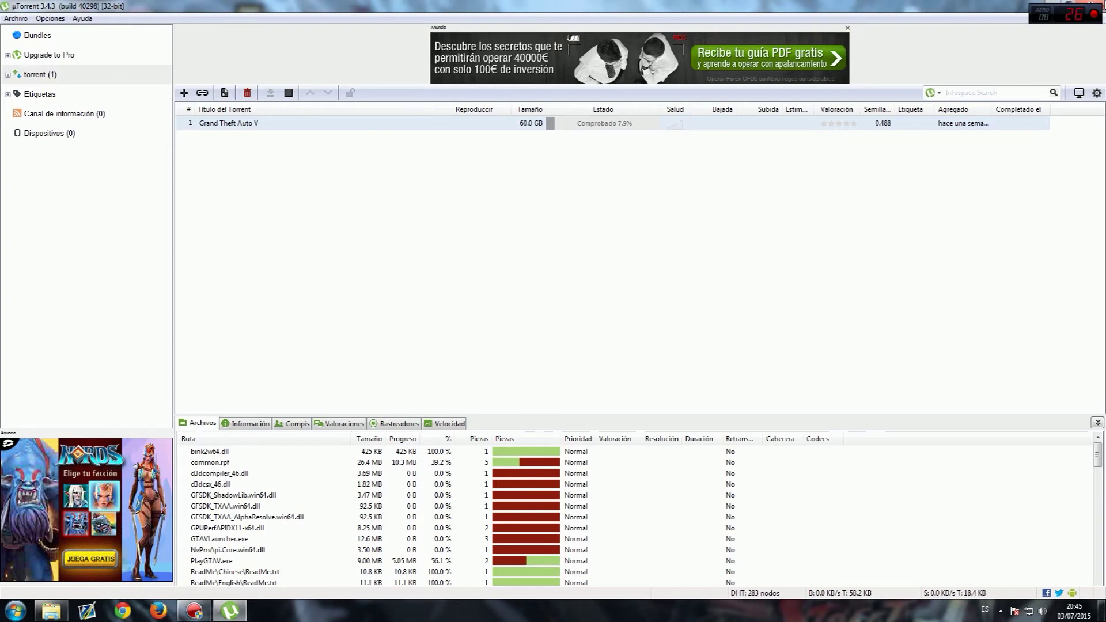
left_click(1097, 6)
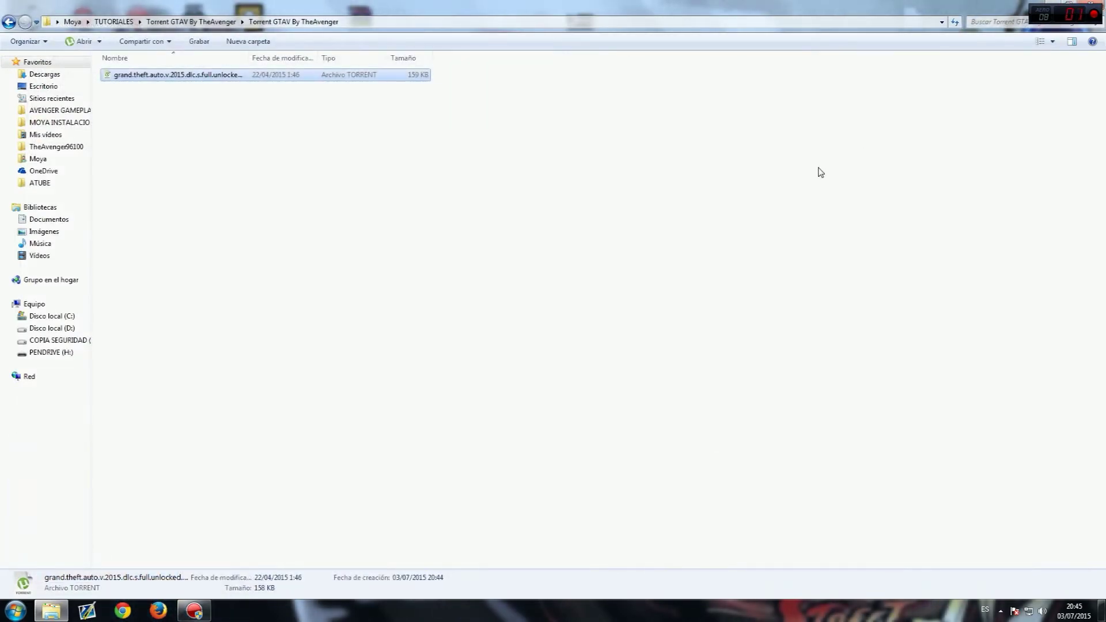
left_click(9, 22)
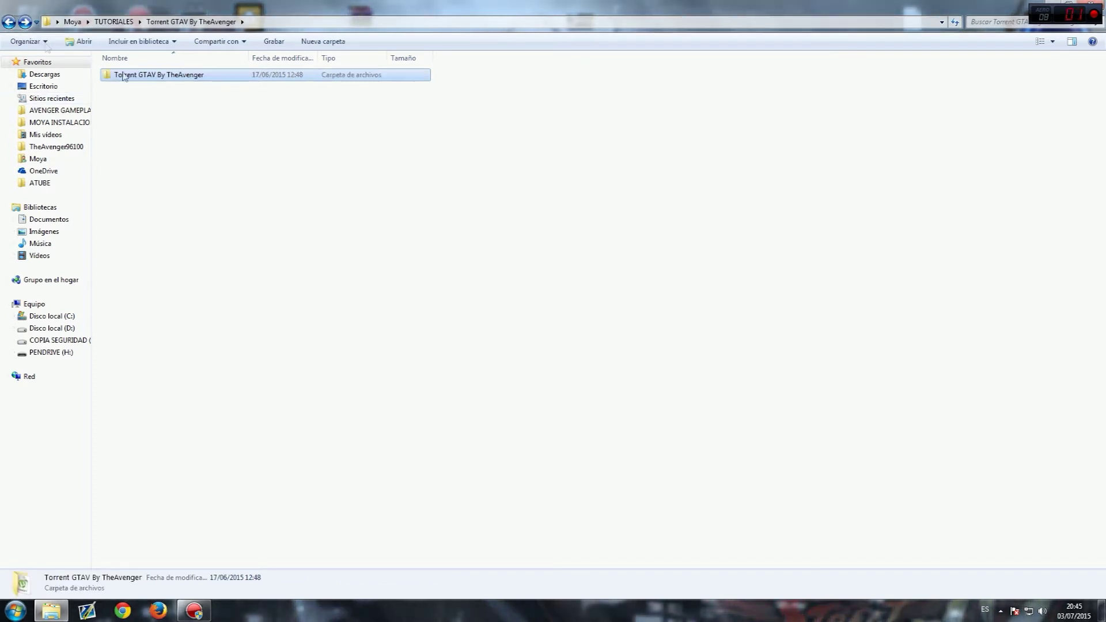
key("BackSpace")
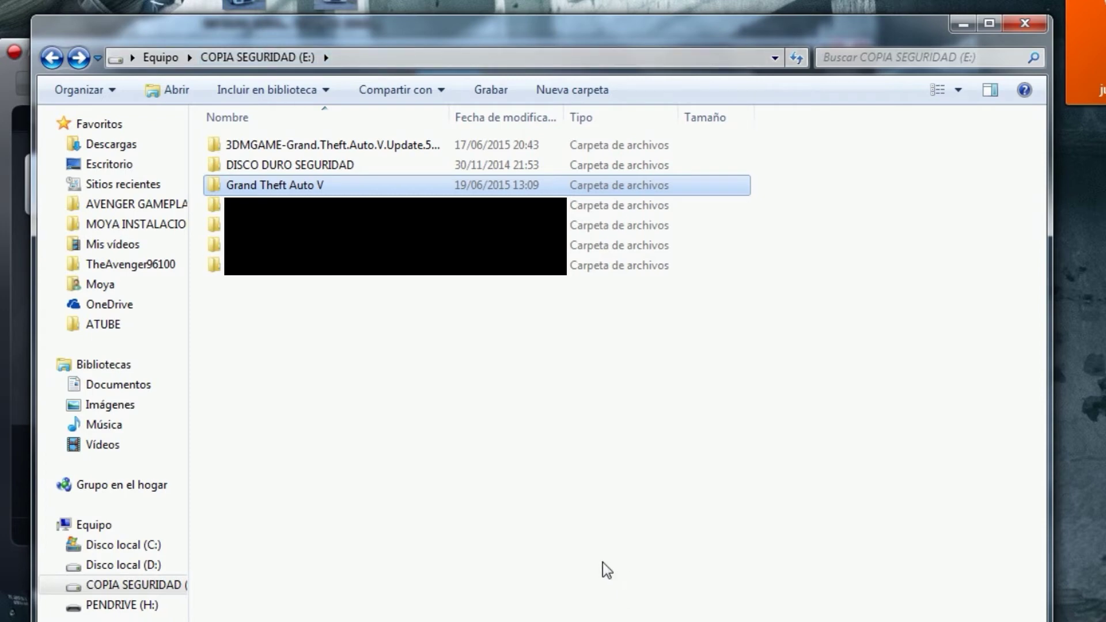
- Open the Grand Theft Auto V folder on COPIA SEGURIDAD (E:) in a maximized window to view its files
left_click(347, 486)
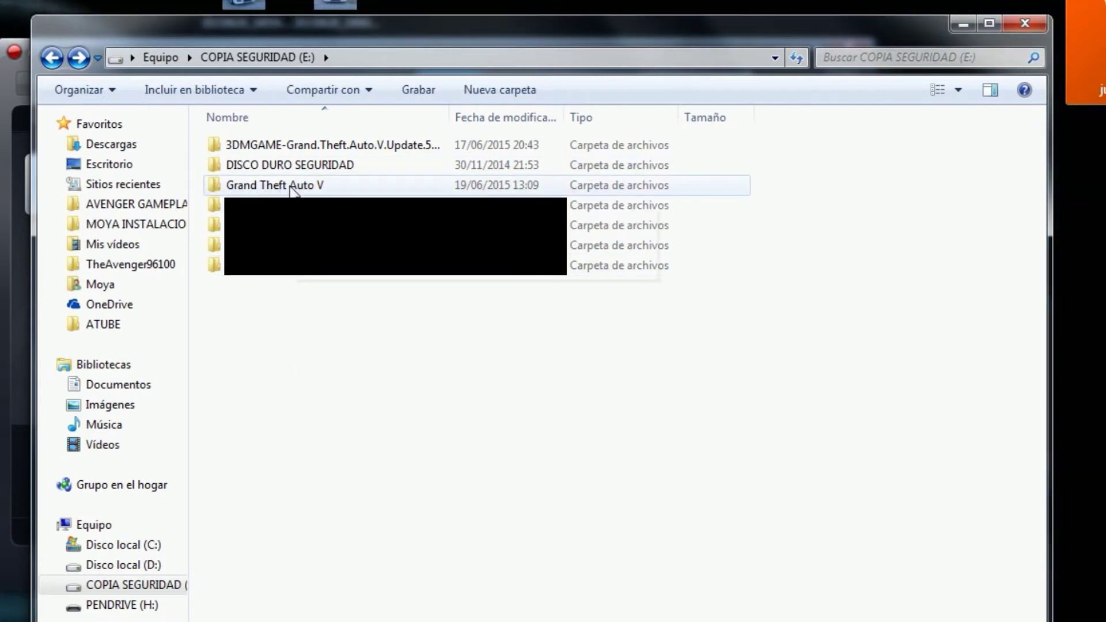
double_click(293, 187)
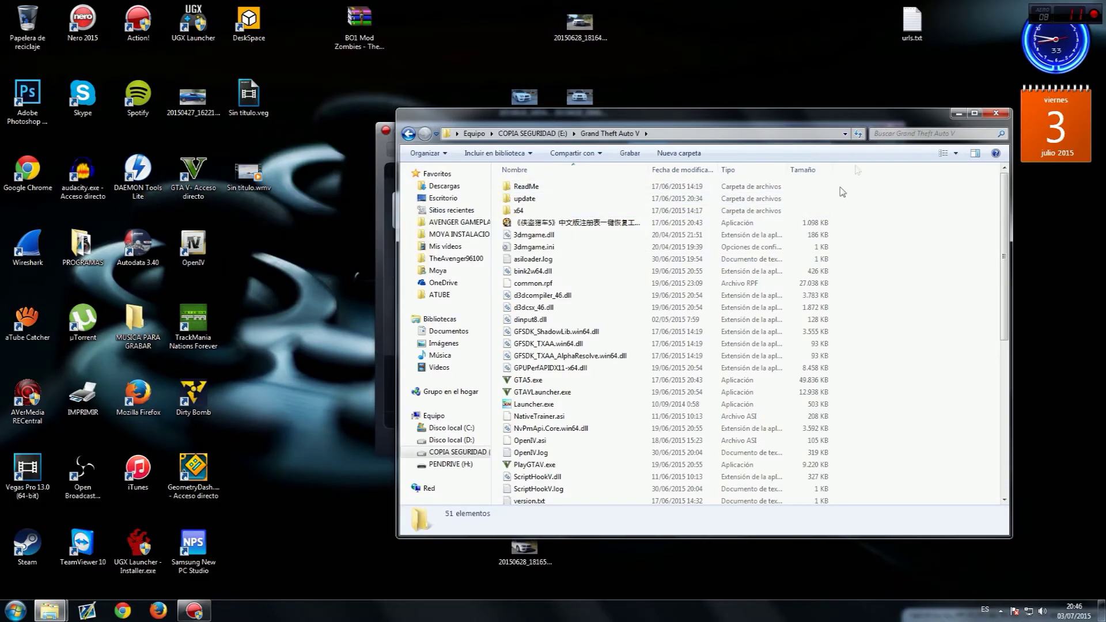
left_click(975, 113)
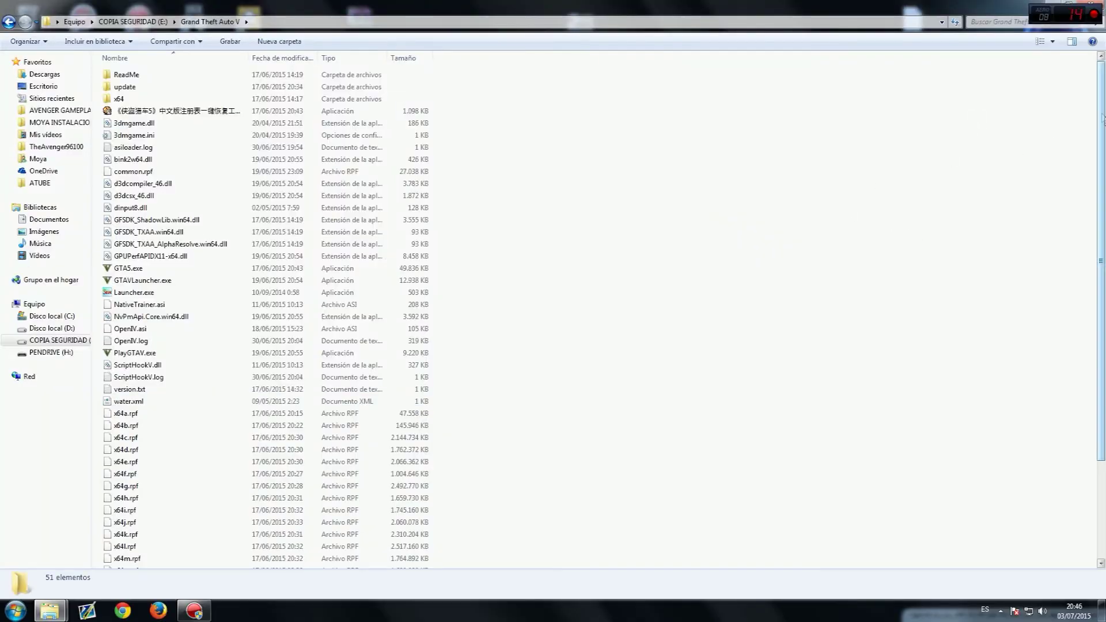
mouse_move(1102, 118)
left_mouse_down()
mouse_move(1102, 145)
mouse_move(1102, 118)
left_mouse_up()
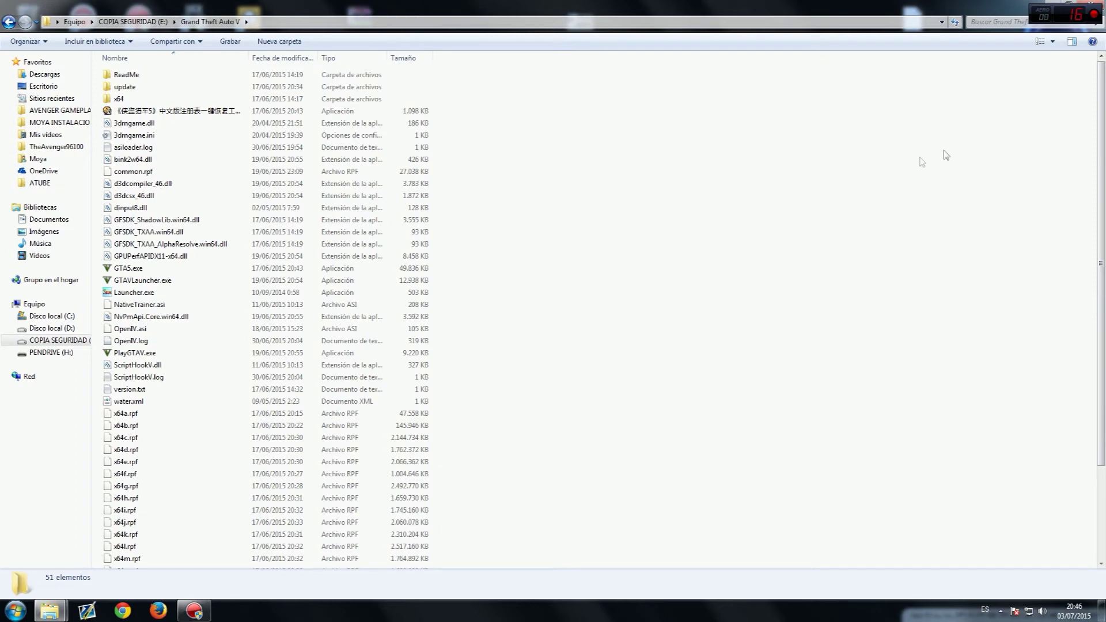
- Switch back to the TUTORIALES window, run Social Club v1.1.5.8 Setup.exe from the nested Social CLub folders, and leave the installer's folder
mouse_move(50, 610)
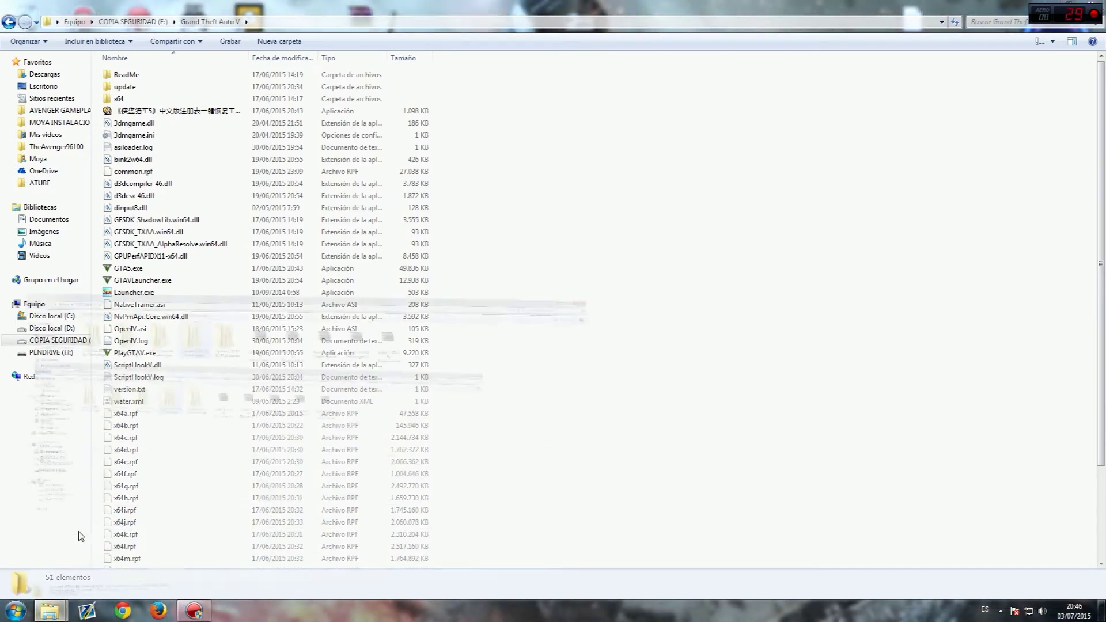
left_click(158, 546)
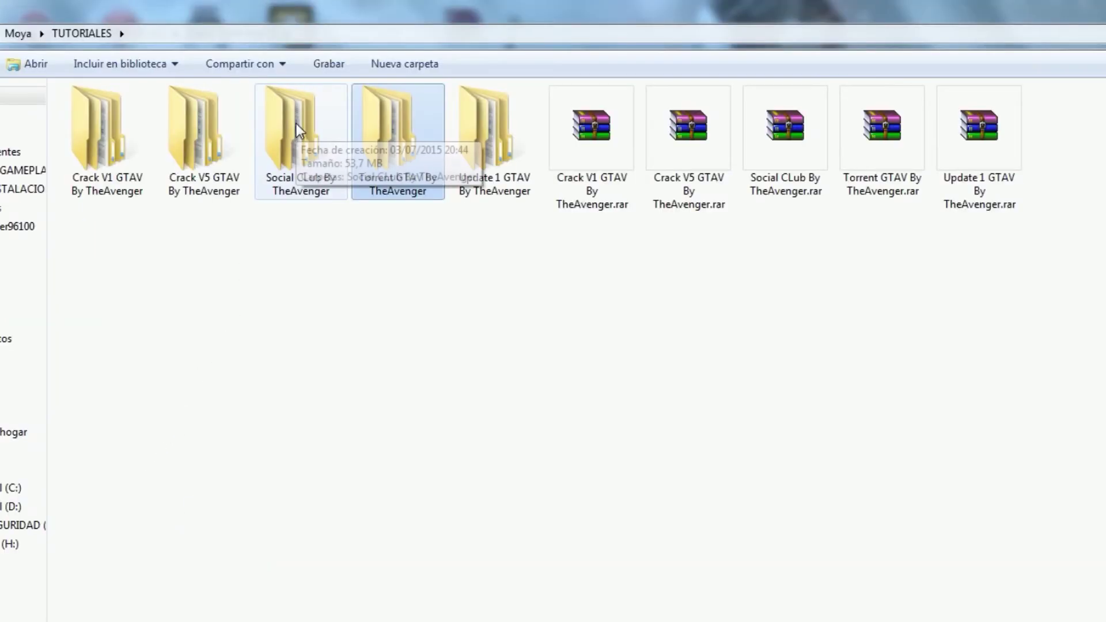
double_click(297, 124)
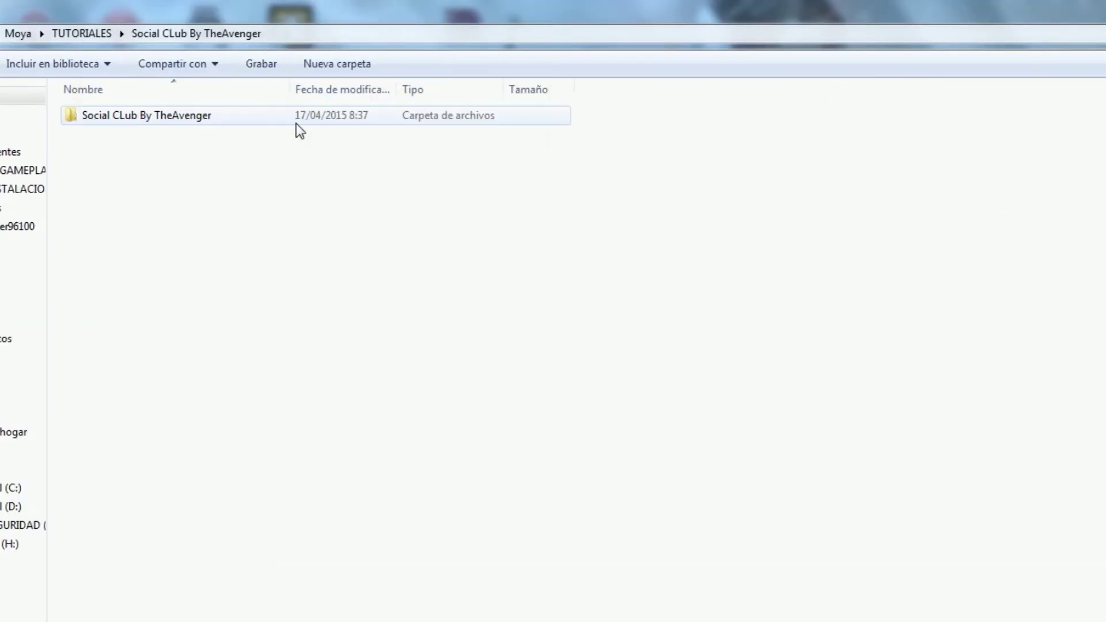
double_click(196, 116)
right_click(130, 120)
left_click(173, 151)
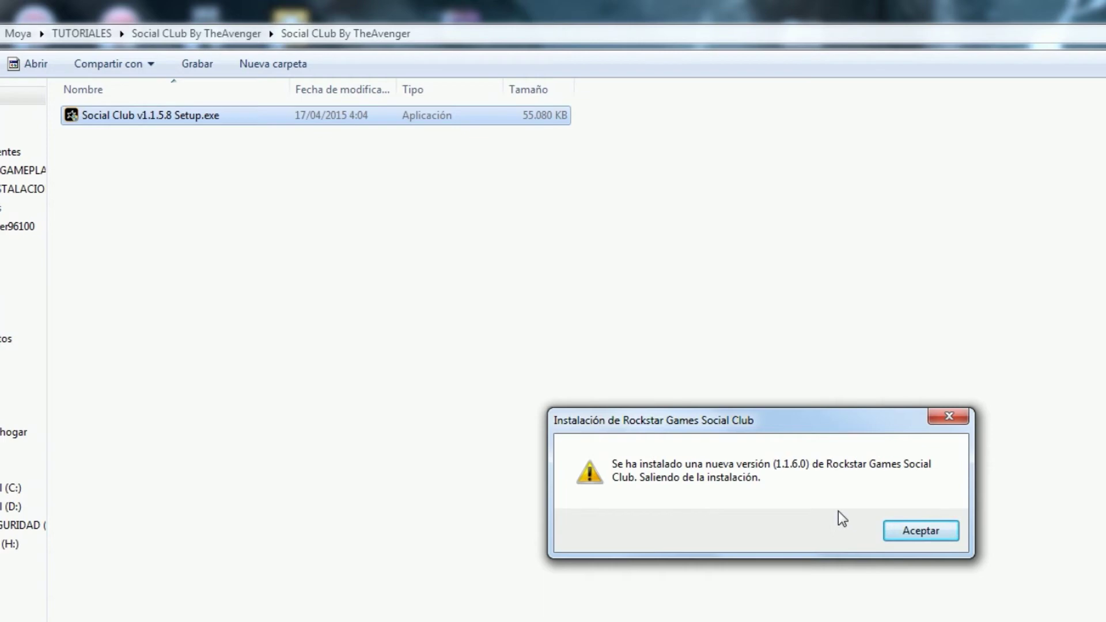
left_click(921, 531)
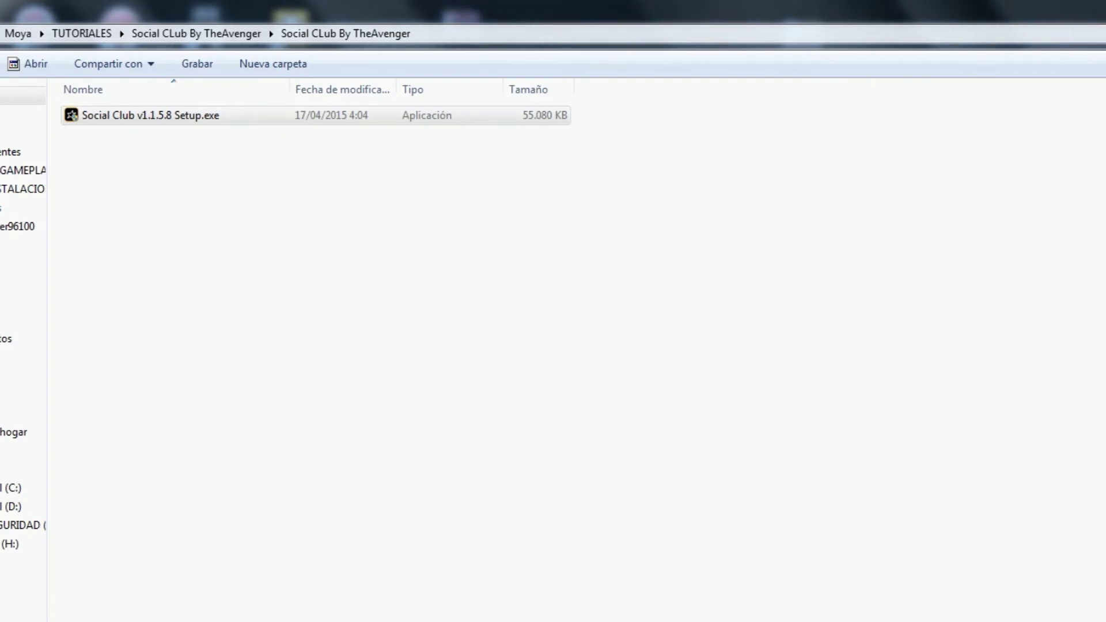
key("BackSpace")
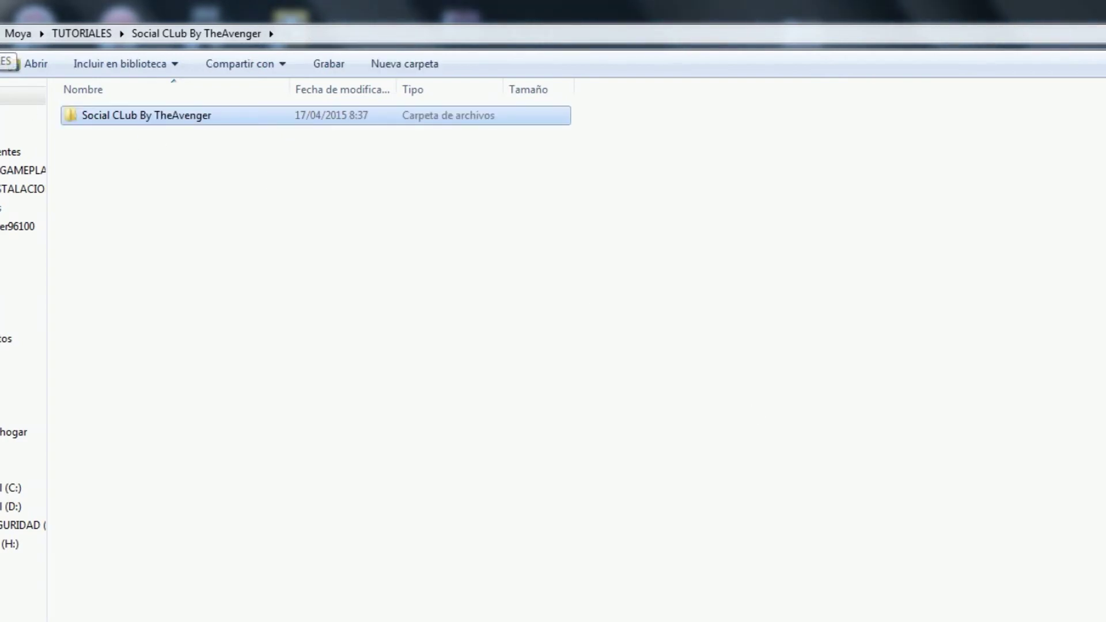
- Copy the update folder and GTA5.exe from Grand Theft Auto V-UPDATE1 inside the nested Update 1 GTAV folders of TUTORIALES
key("BackSpace")
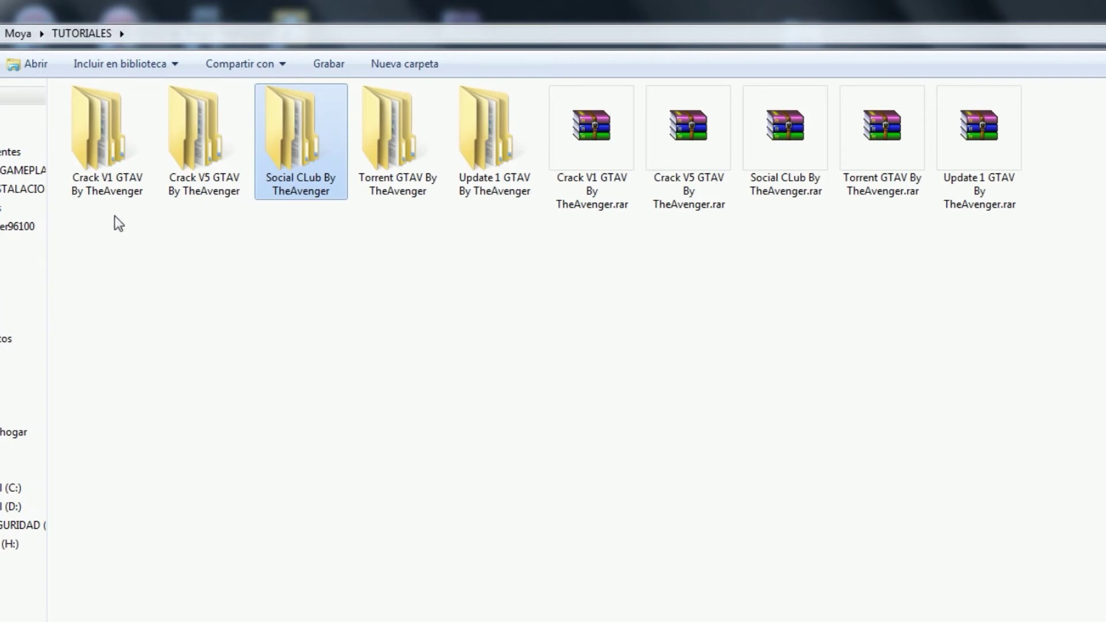
double_click(500, 118)
double_click(113, 118)
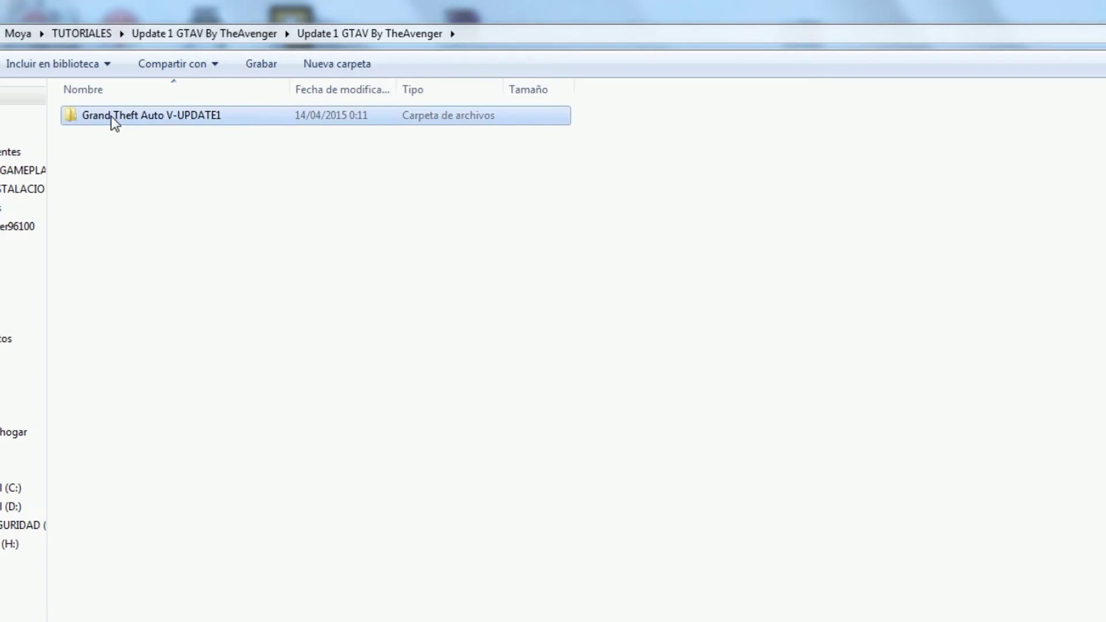
double_click(112, 116)
double_click(105, 115)
key("BackSpace")
left_click_drag(217, 244, 82, 113)
right_click(109, 116)
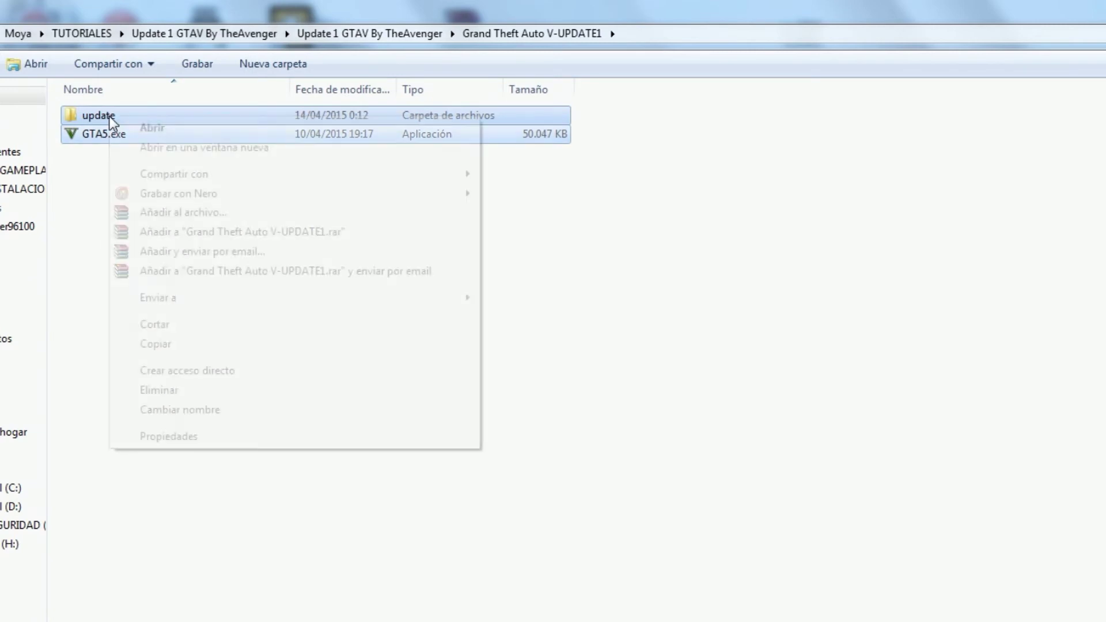
left_click(191, 344)
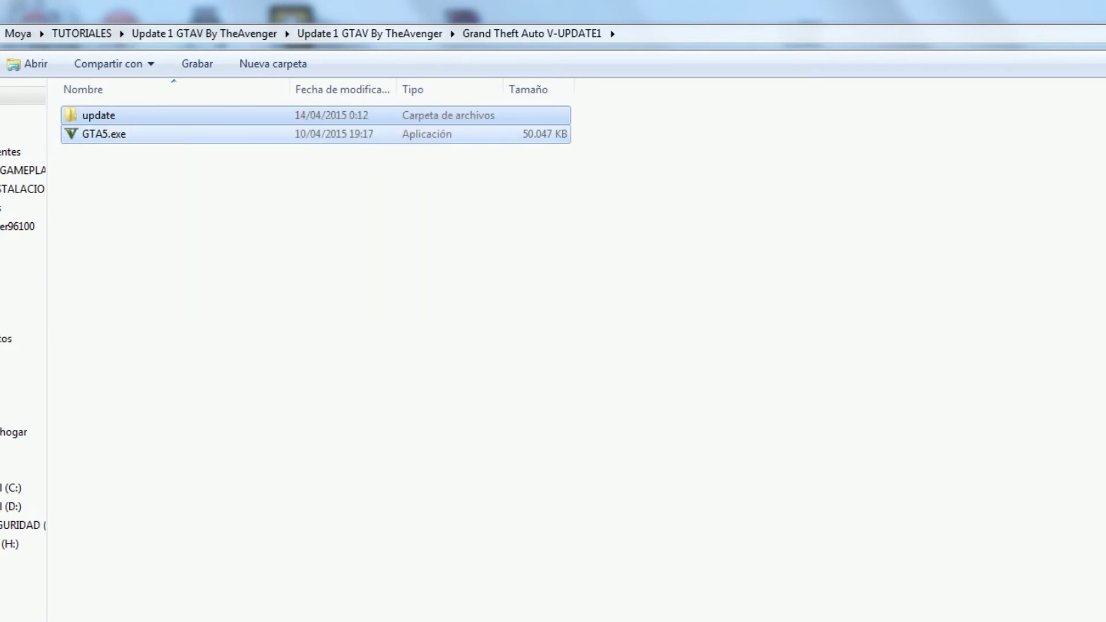
- Show the paste option in the Grand Theft Auto V folder on COPIA SEGURIDAD (E:) and dismiss it without pasting
mouse_move(50, 611)
left_click(186, 539)
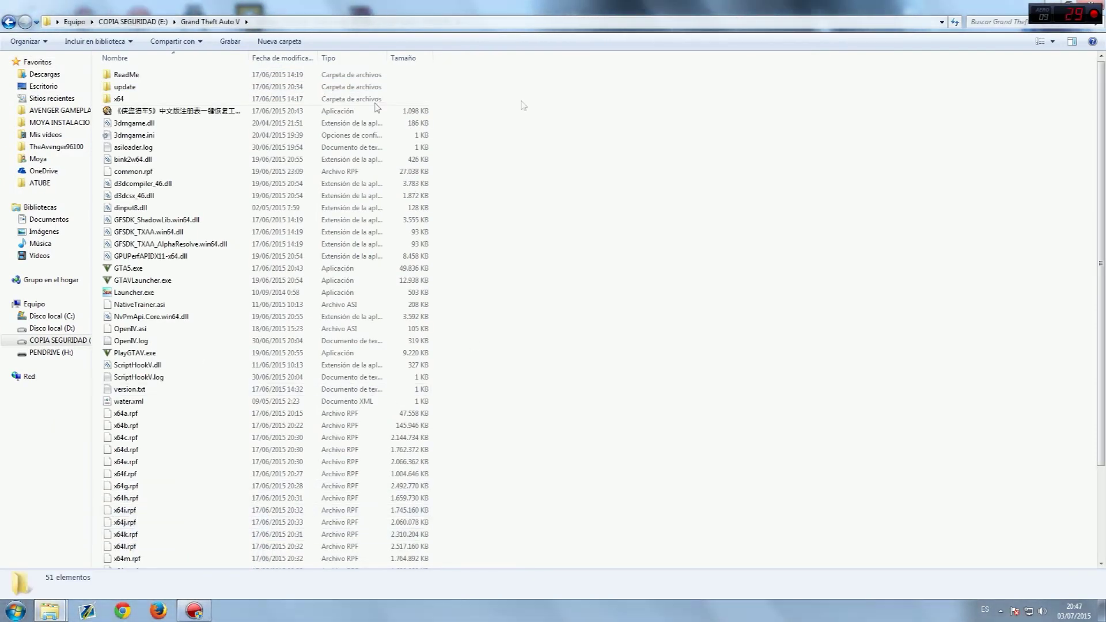
right_click(795, 153)
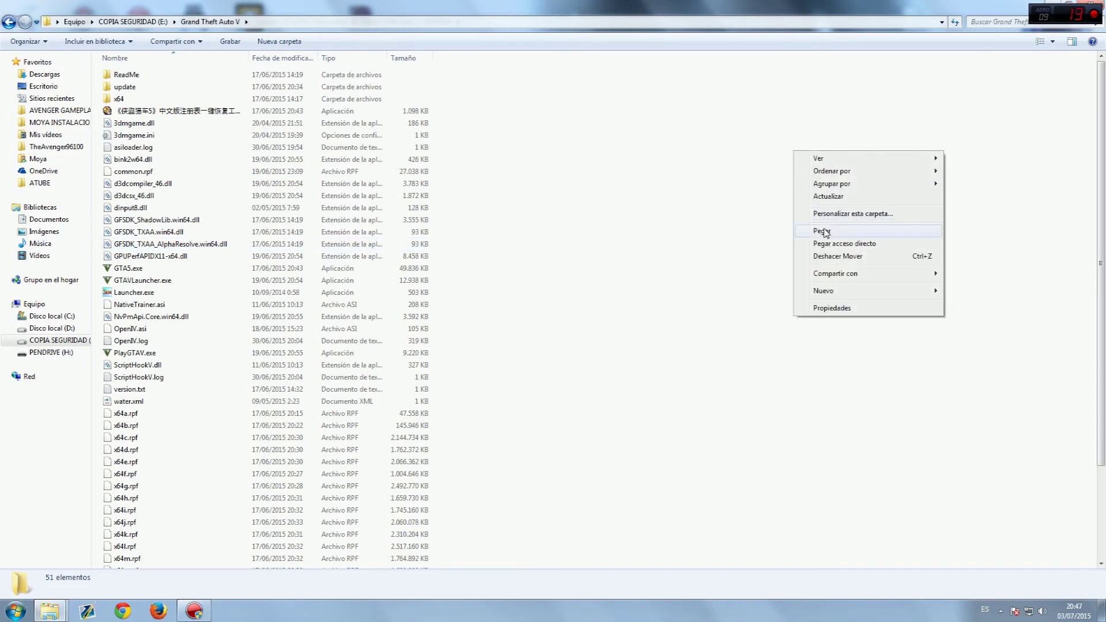
left_click(678, 241)
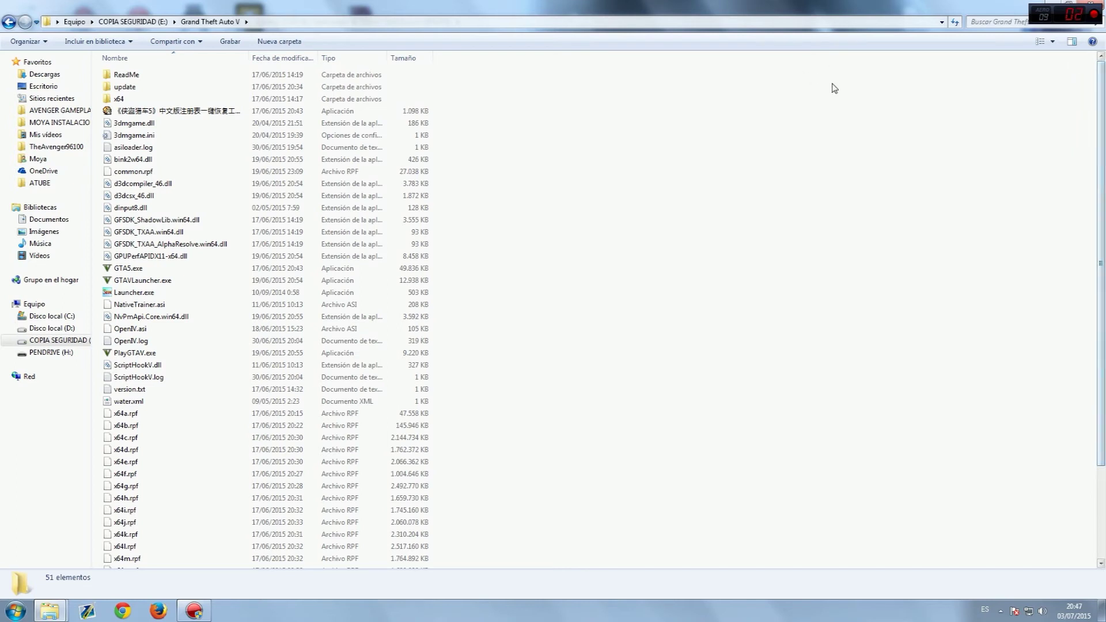
- Return to the Grand Theft Auto V-UPDATE1 window, go up to TUTORIALES and open the inner Crack V1 GTAV folder
mouse_move(50, 609)
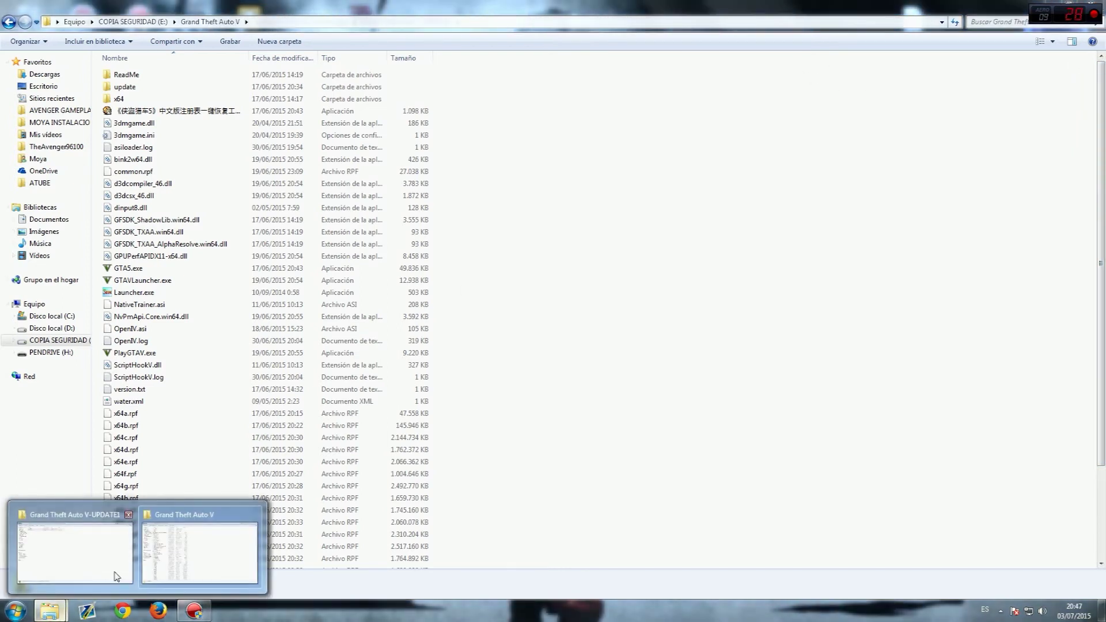
left_click(117, 576)
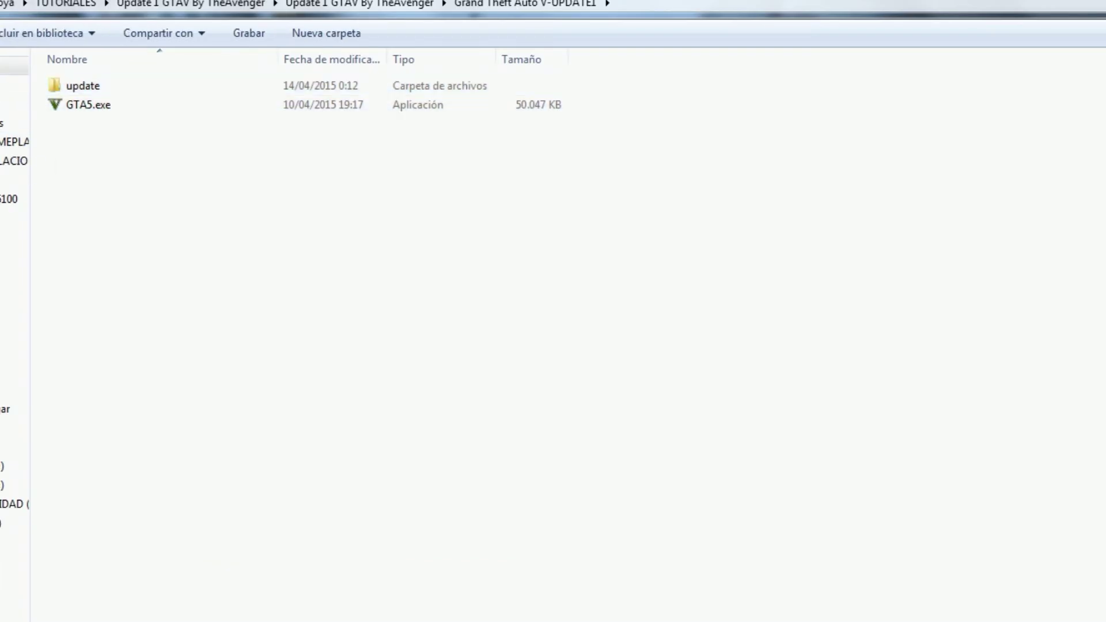
key("BackSpace")
key("BackSpace")
key("BackSpace")
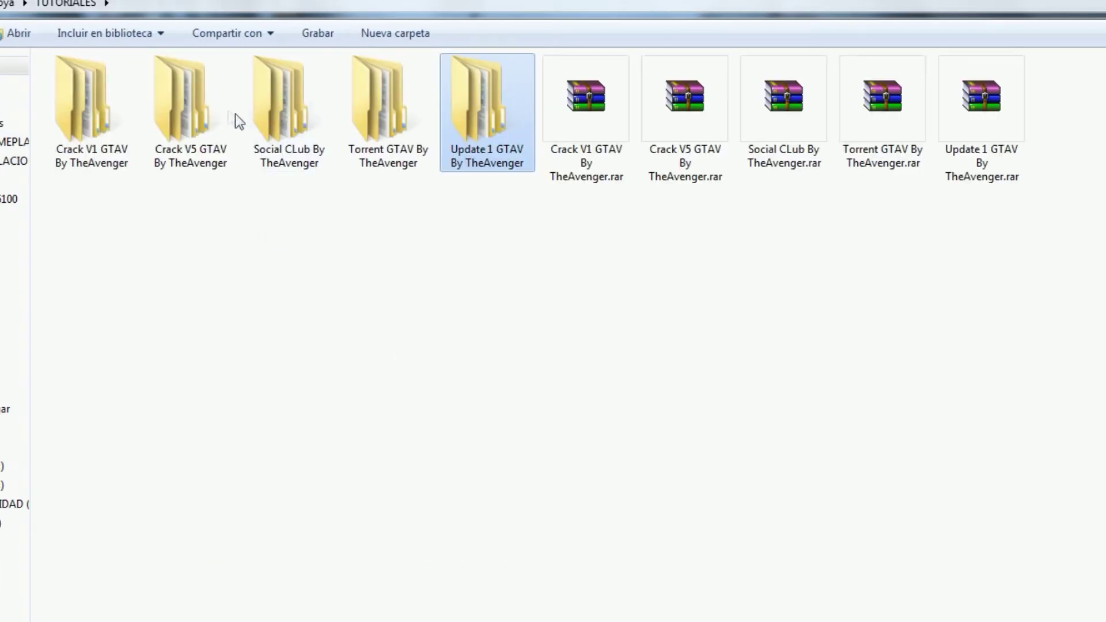
double_click(110, 109)
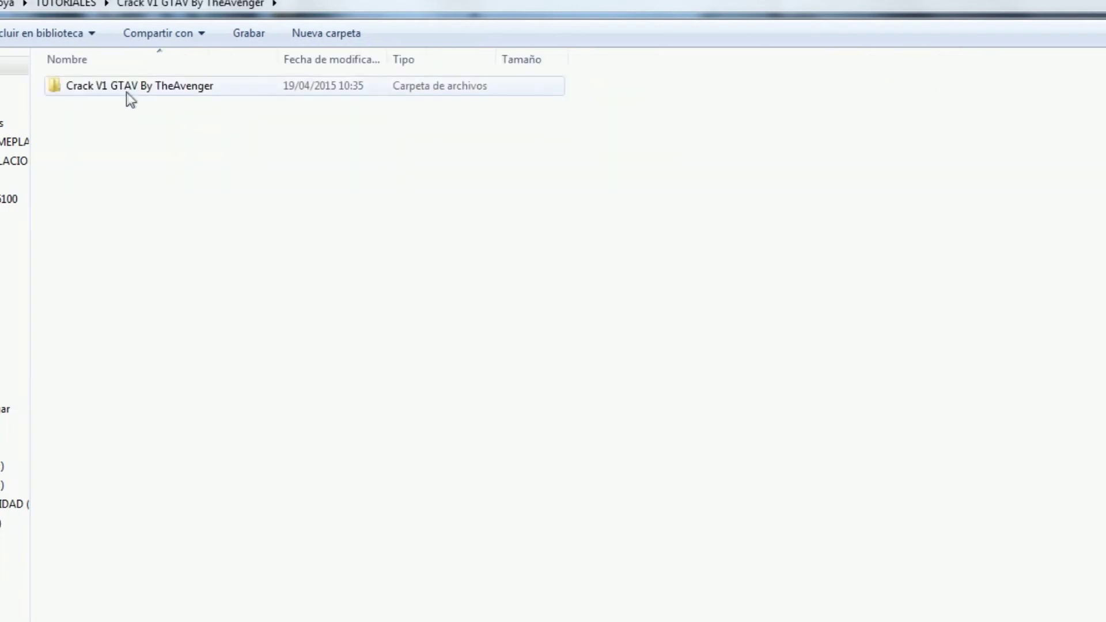
double_click(127, 92)
- Examine the files in the inner Crack V1 GTAV folder, selecting all of them and picking out individual ones
left_click_drag(148, 208, 98, 88)
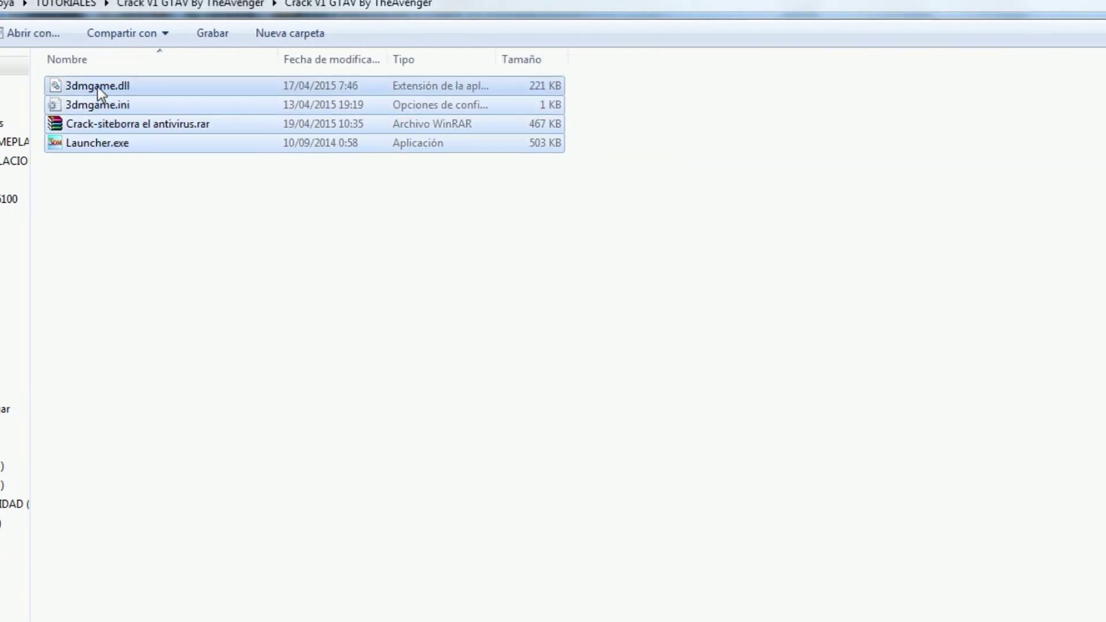
right_click(98, 88)
left_click(181, 515)
left_click(154, 127)
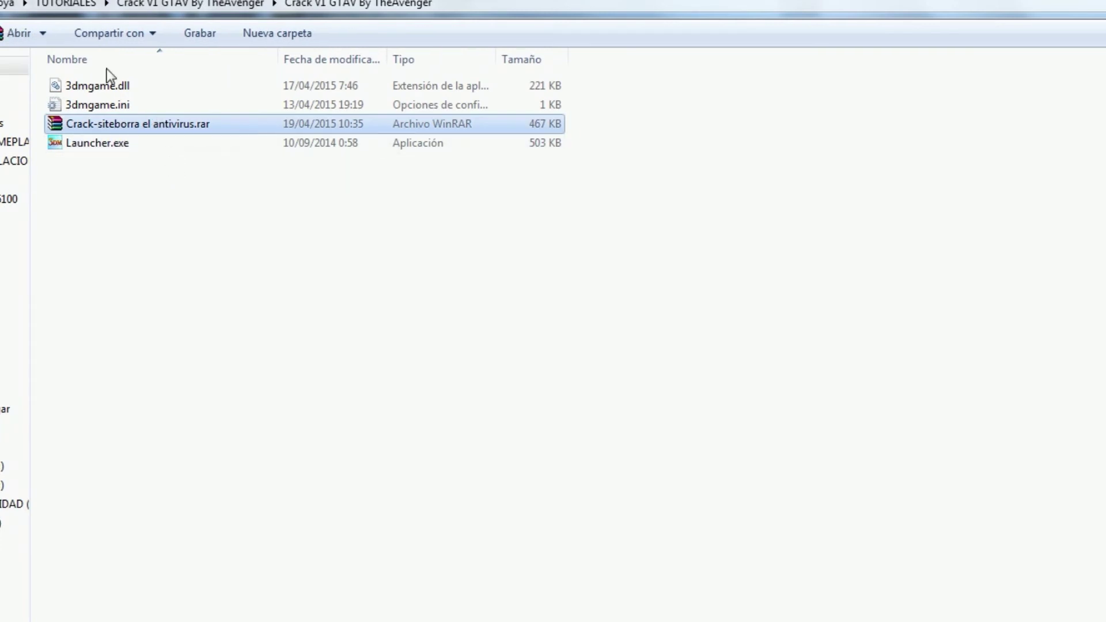
left_click(115, 104)
left_click(108, 144)
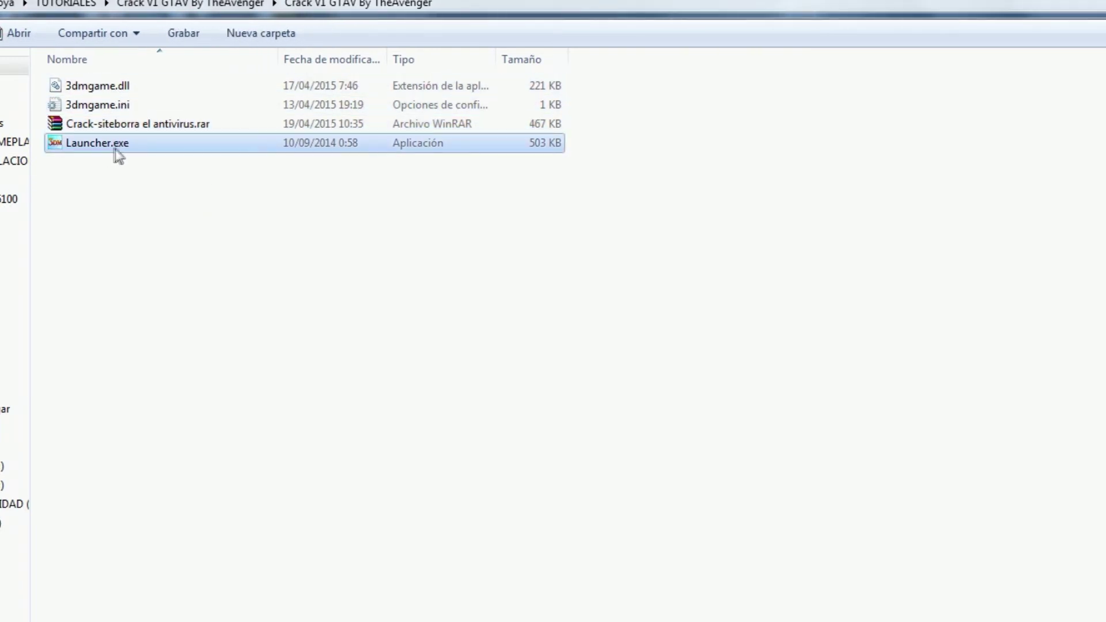
- Extract Crack-siteborra el antivirus.rar into its own folder, view the extracted files, and delete that folder
left_click(145, 123)
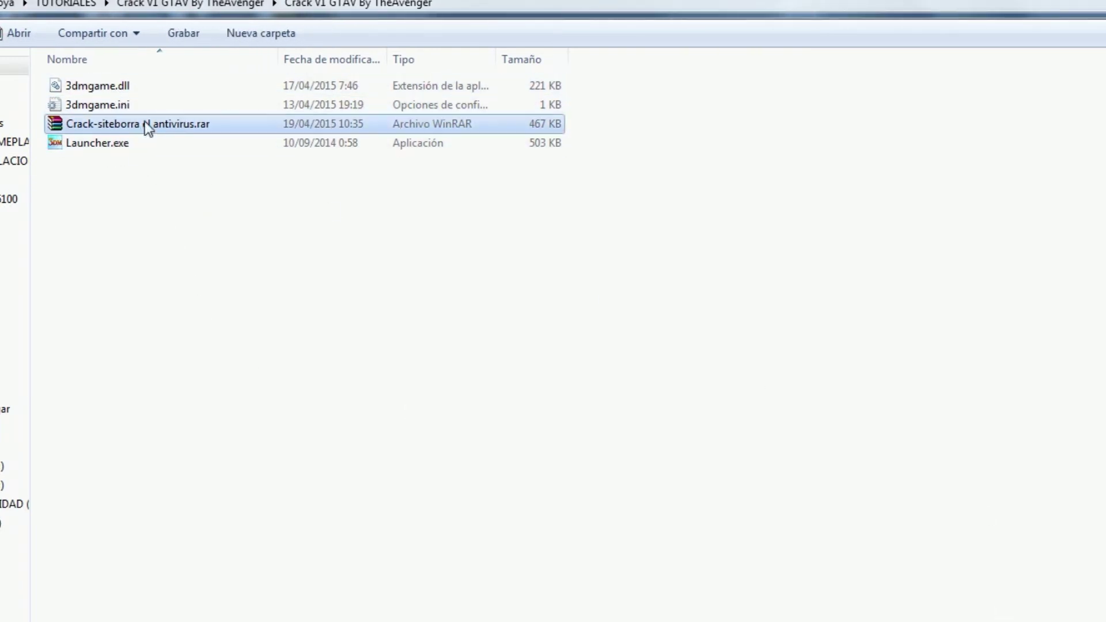
right_click(146, 121)
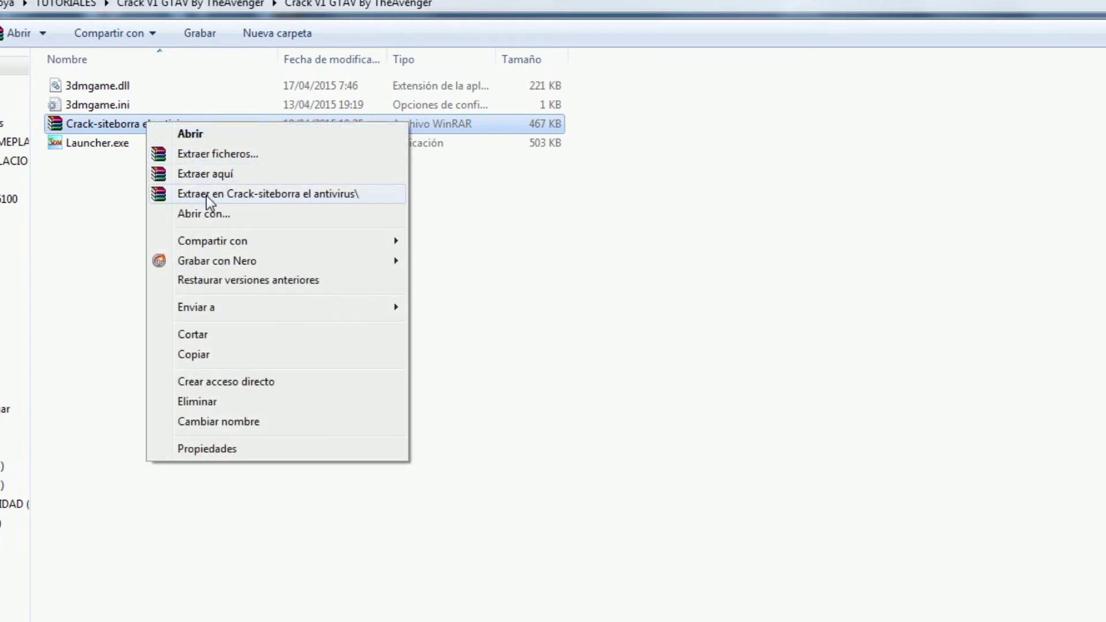
left_click(206, 196)
double_click(106, 84)
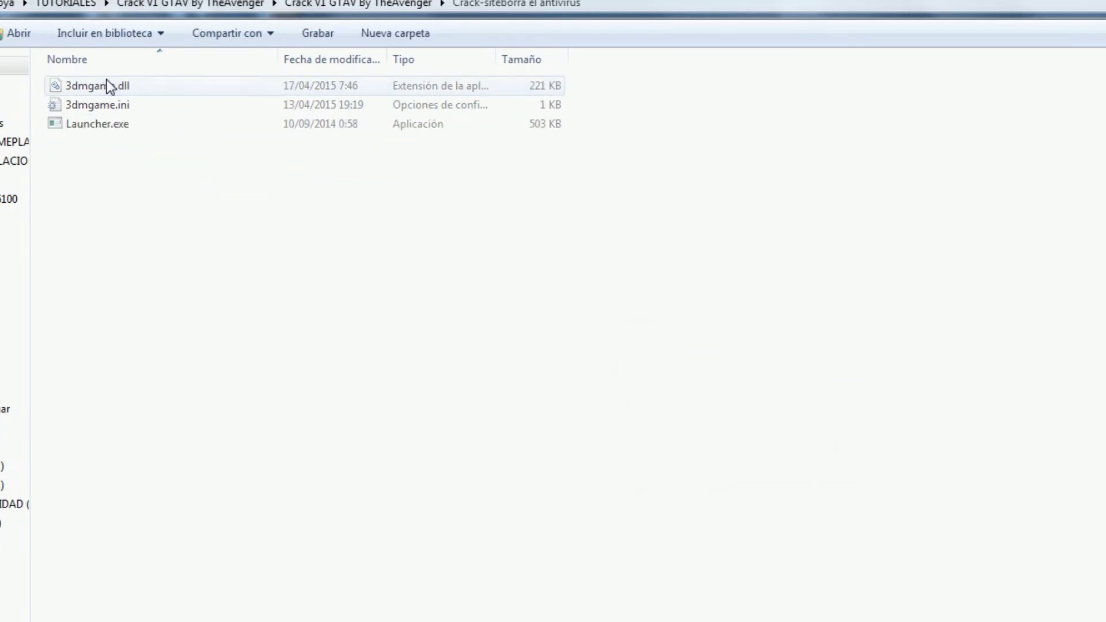
key("BackSpace")
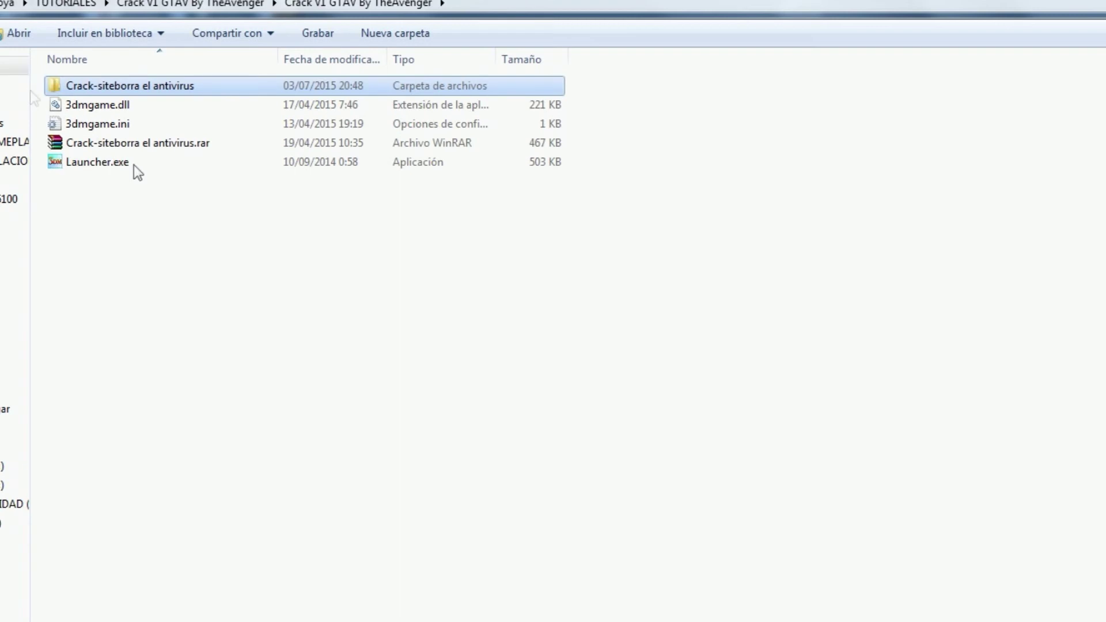
key("Delete")
key("Return")
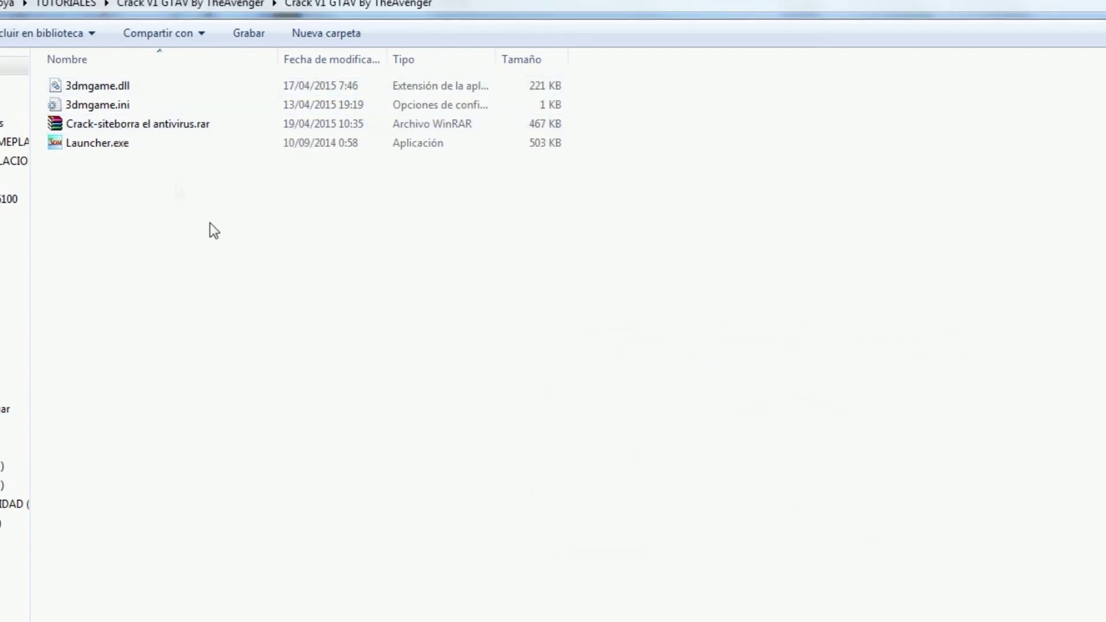
- Select 3dmgame.dll, 3dmgame.ini and Launcher.exe, switch to the Grand Theft Auto V folder, and show and dismiss its context options
left_click(157, 89)
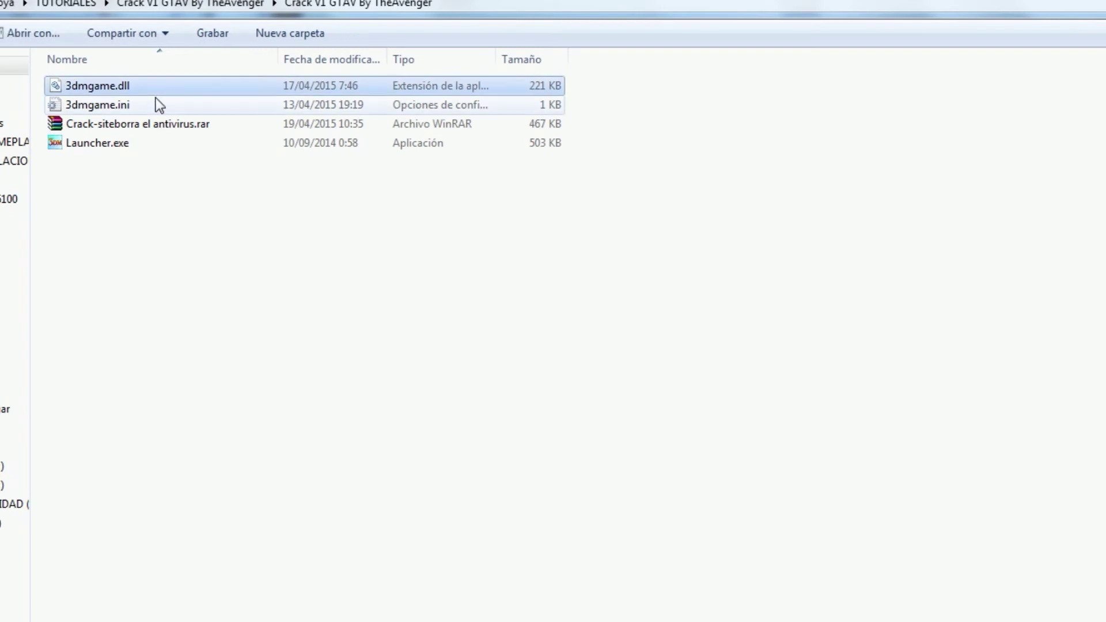
left_click(151, 104, "ctrl")
left_click(66, 144, "ctrl")
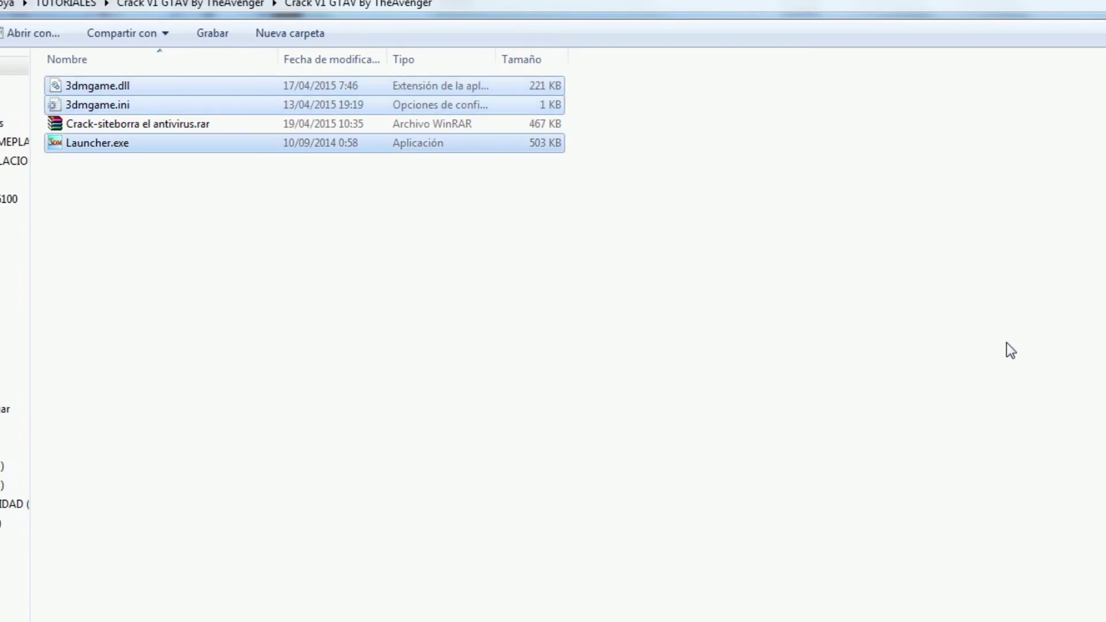
right_click(143, 95)
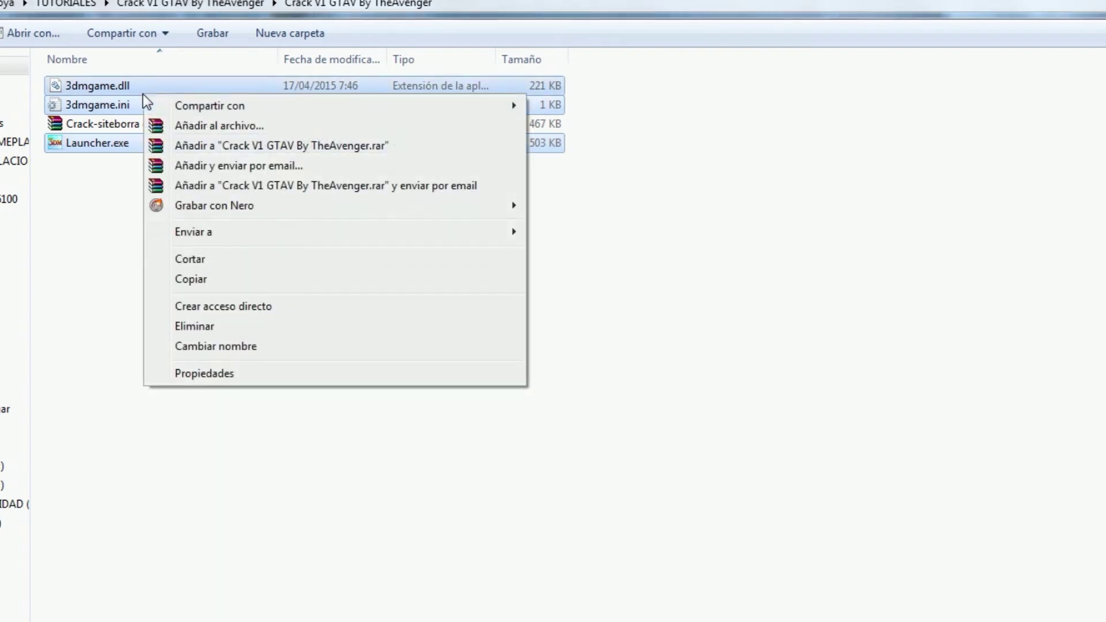
left_click(242, 346)
key("alt+Left")
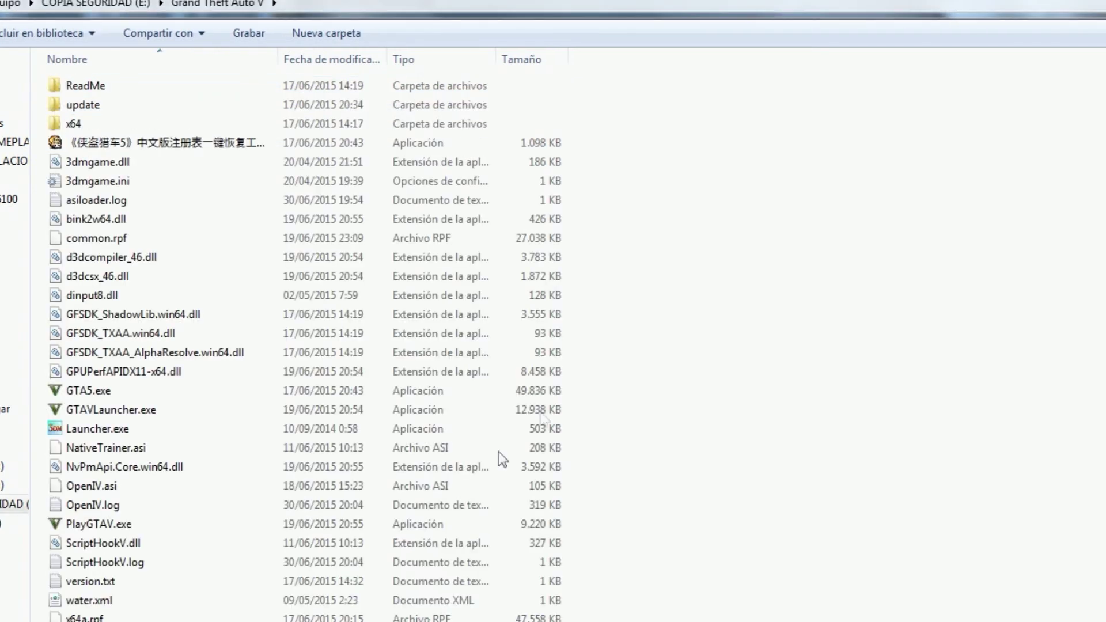
right_click(872, 364)
left_click(759, 369)
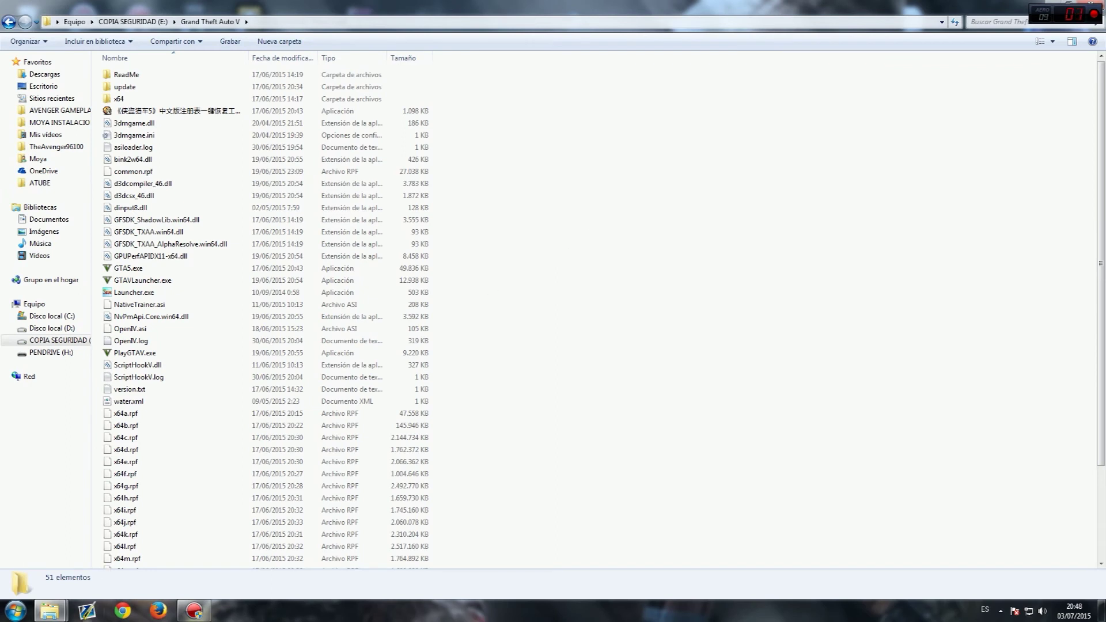
- Return to the Crack V1 window, go back to TUTORIALES and open the inner Crack V5 GTAV folder
mouse_move(49, 611)
left_click(207, 548)
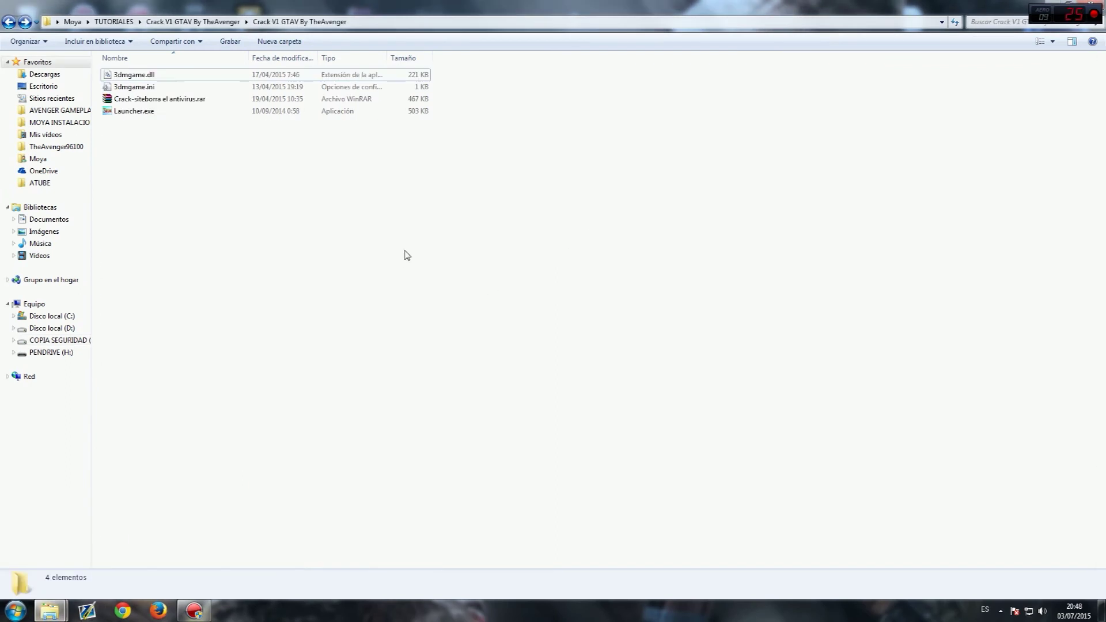
left_click(12, 23)
left_click(11, 23)
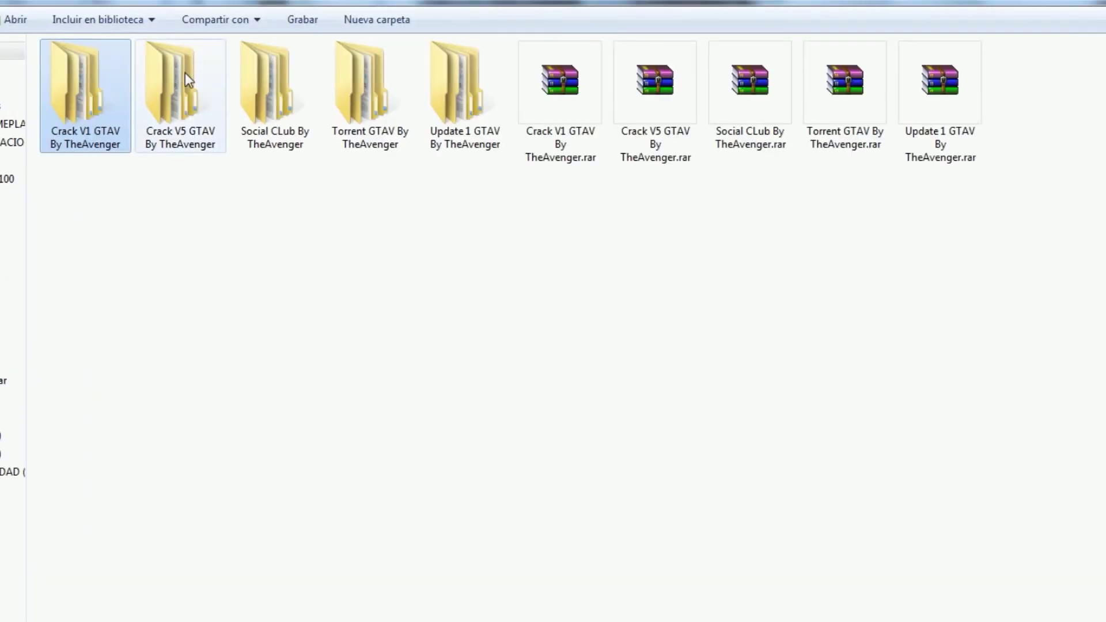
double_click(185, 73)
double_click(131, 75)
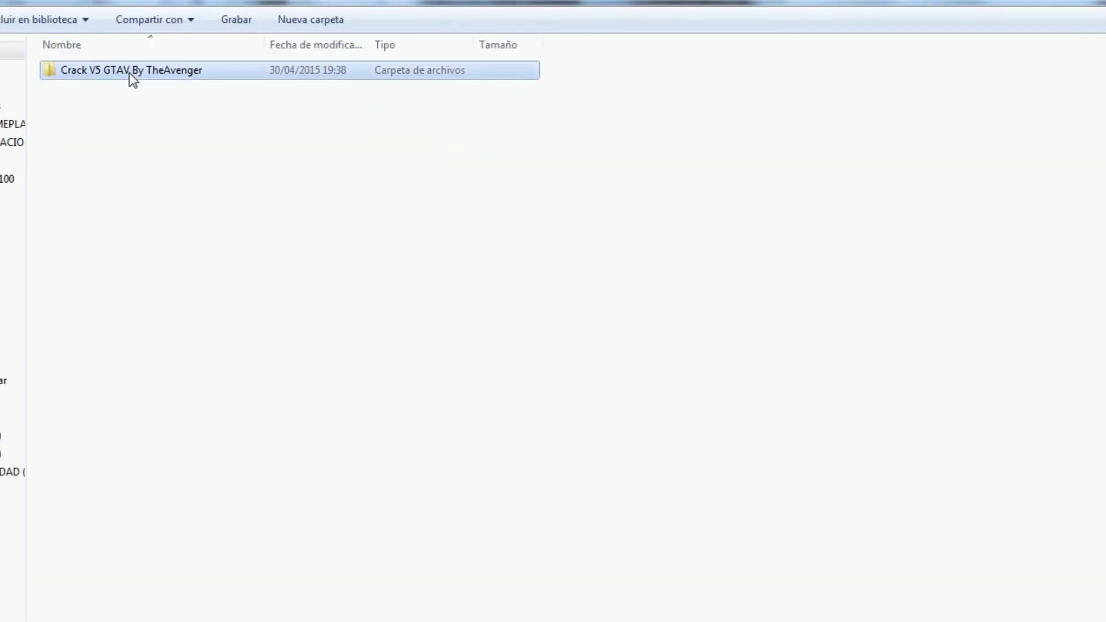
- Delete the _SKIDROW and _SKIDROWGAMES.NET shortcuts from the Crack V5 GTAV folder
left_click_drag(193, 280, 114, 219)
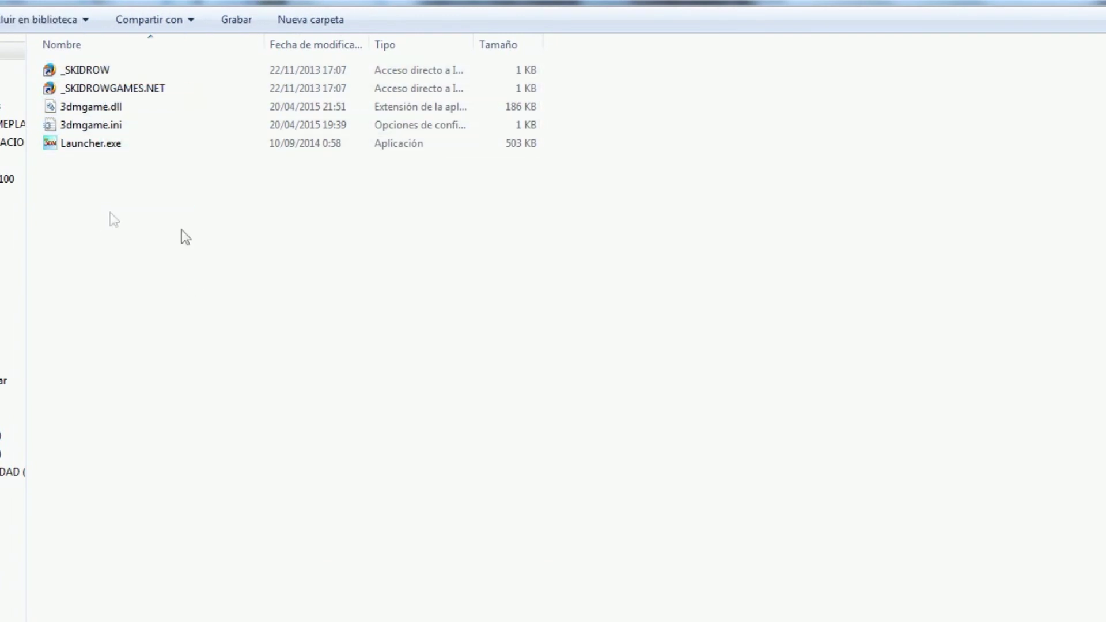
left_click(271, 72)
left_click(268, 86)
key("Delete")
key("Return")
left_click(214, 76)
key("Delete")
key("Return")
- Copy 3dmgame.dll, 3dmgame.ini and Launcher.exe from the Crack V5 GTAV folder
left_click_drag(225, 194, 122, 78)
right_click(117, 92)
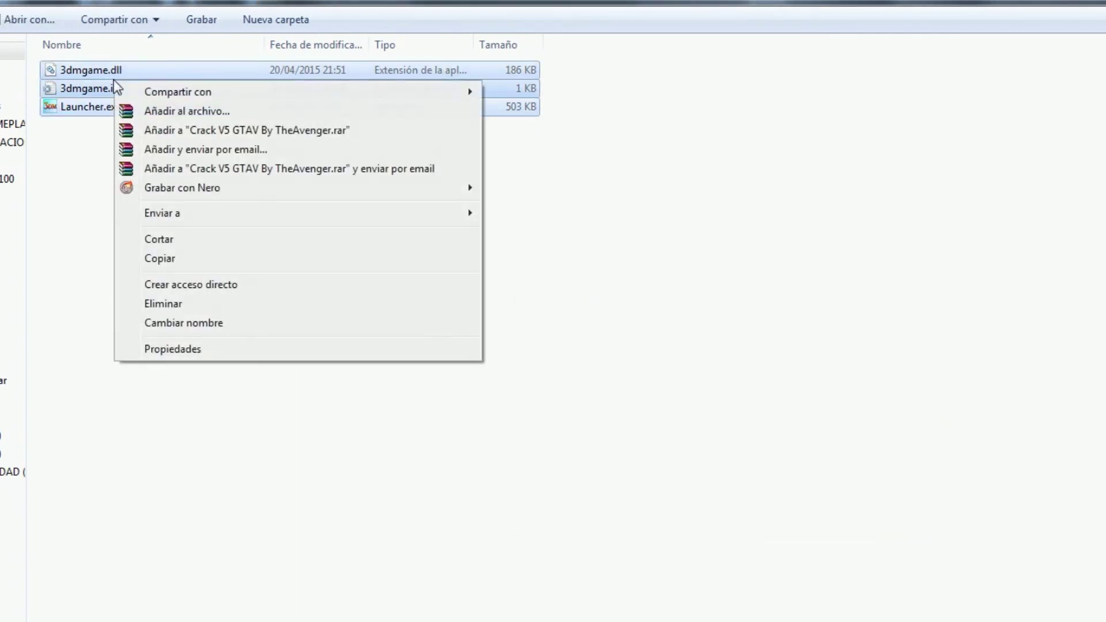
left_click(184, 257)
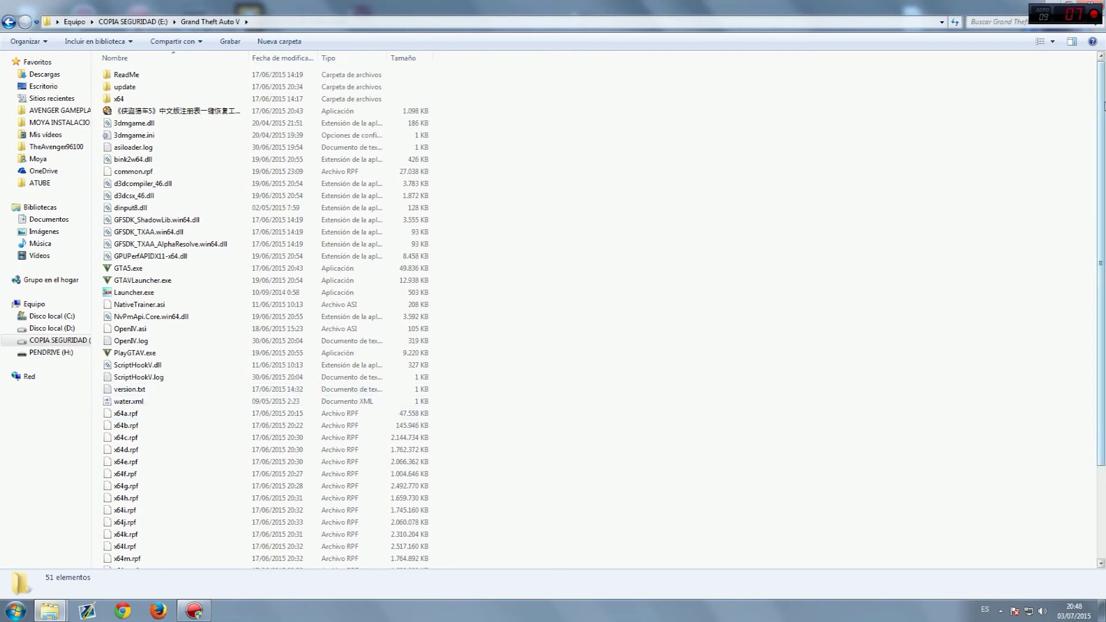
- Reopen the Grand Theft Auto V folder on COPIA SEGURIDAD (E:), create a desktop shortcut to its Launcher.exe, and minimize the window
left_click(9, 22)
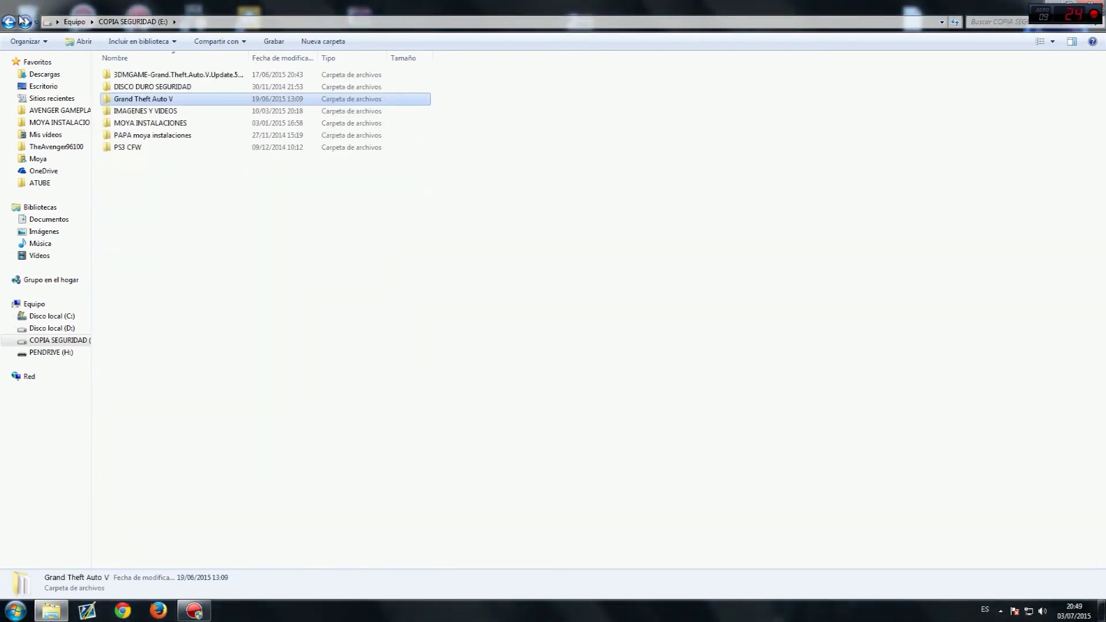
left_click(22, 21)
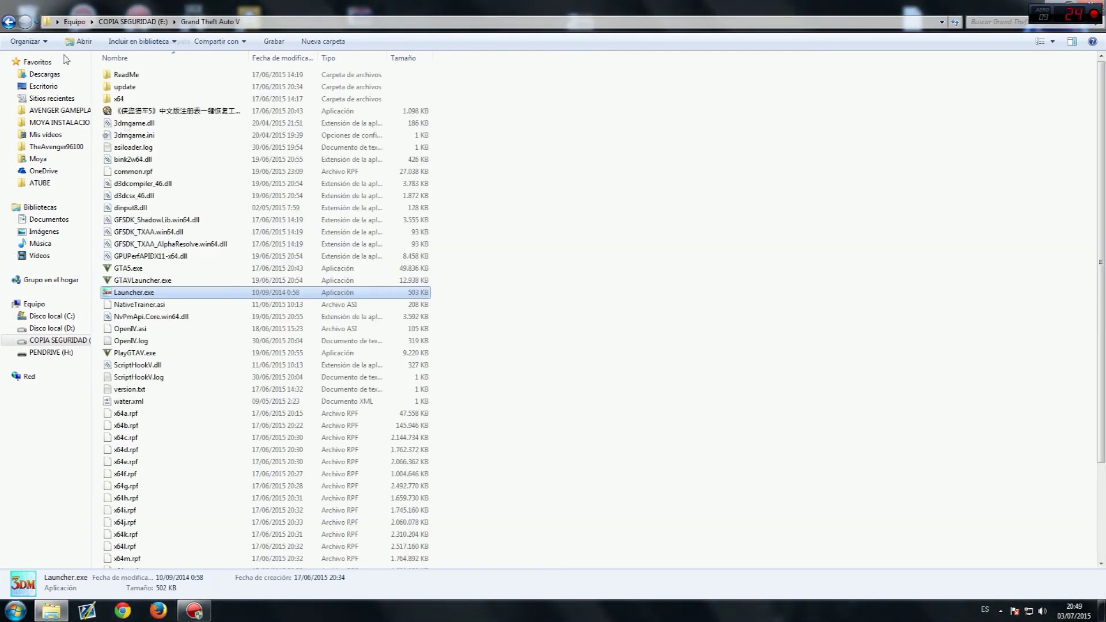
right_click(140, 298)
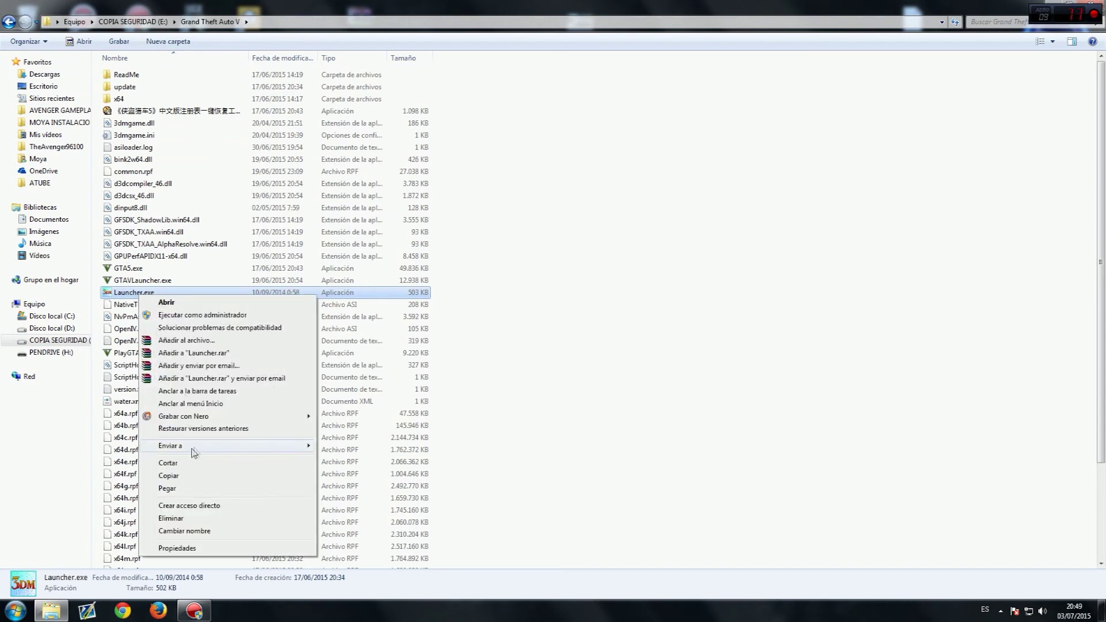
mouse_move(196, 447)
left_click(364, 510)
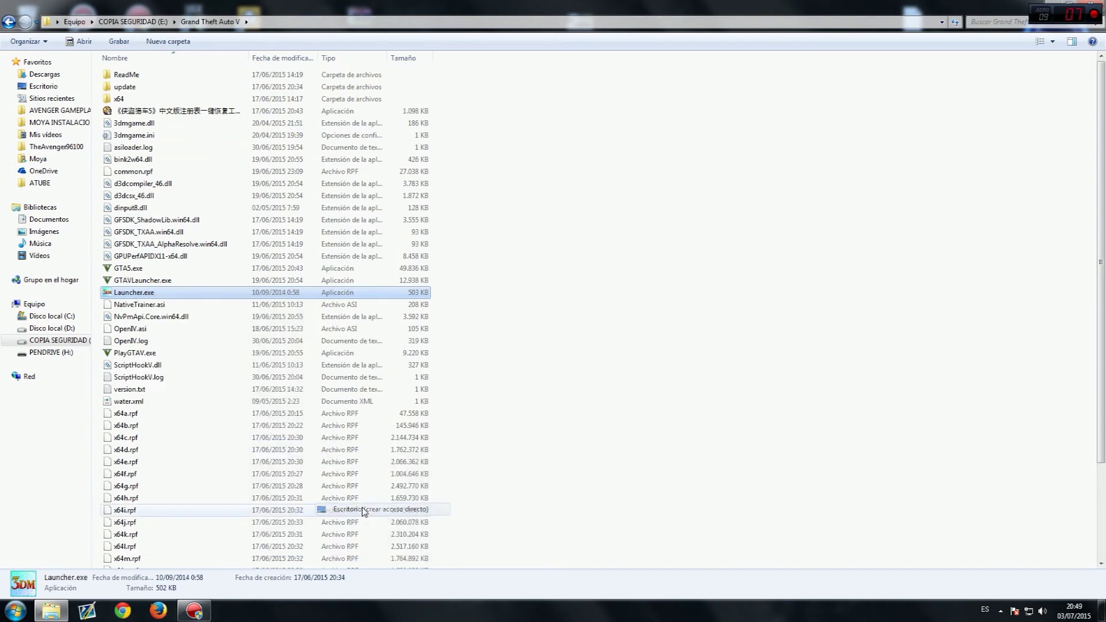
left_click(1062, 5)
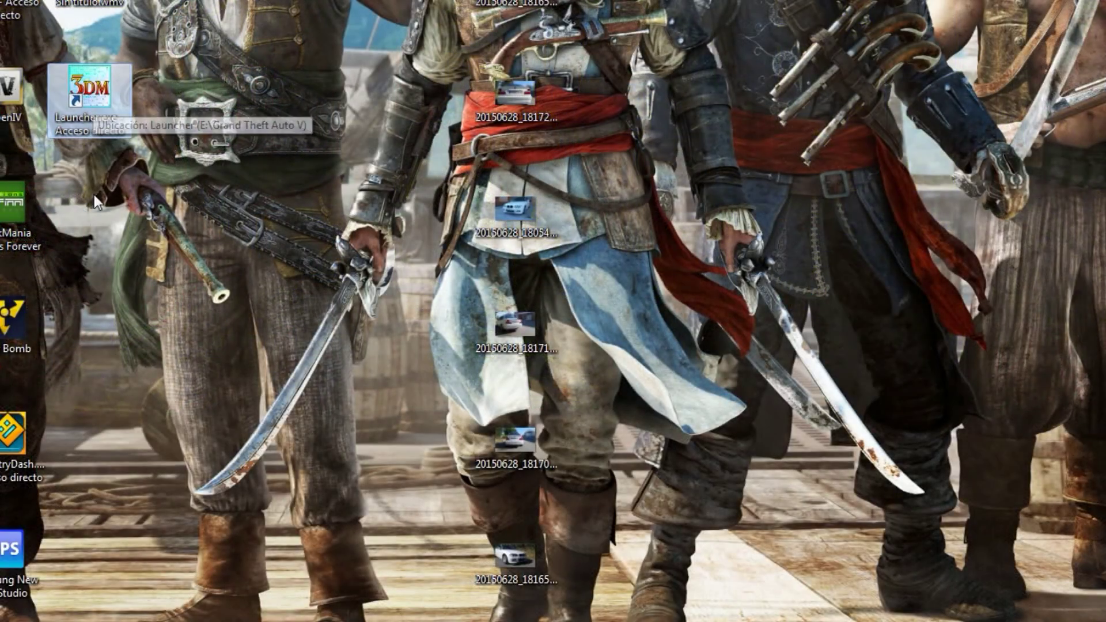
- Open the properties of the Launcher.exe desktop shortcut and look through its pages for the icon setting
right_click(95, 103)
left_click(181, 507)
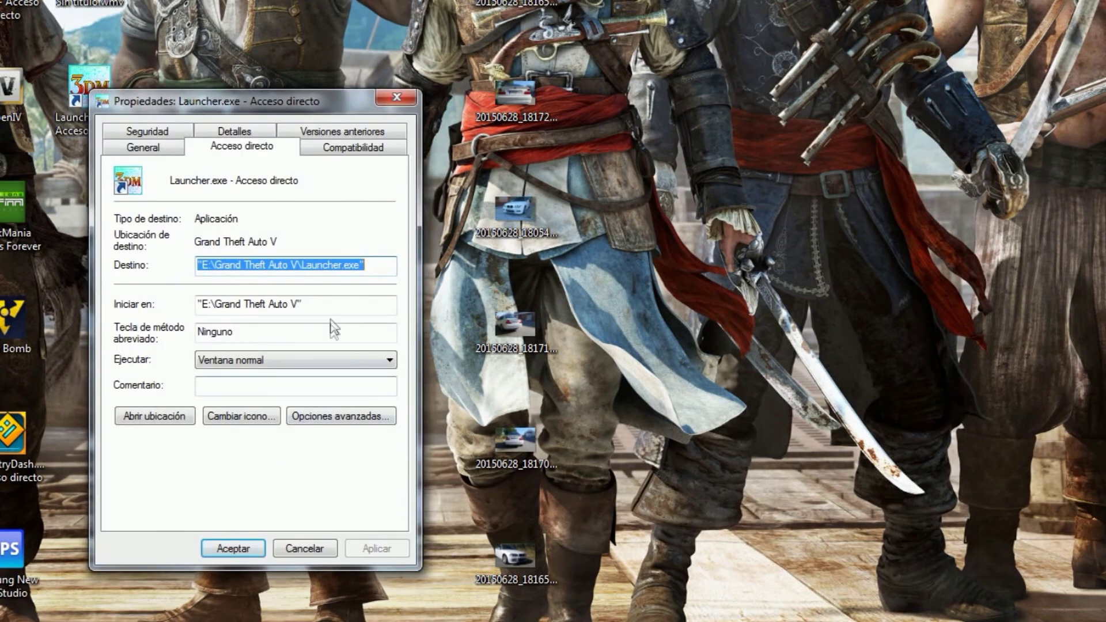
left_click(360, 147)
left_click(255, 149)
left_click(248, 136)
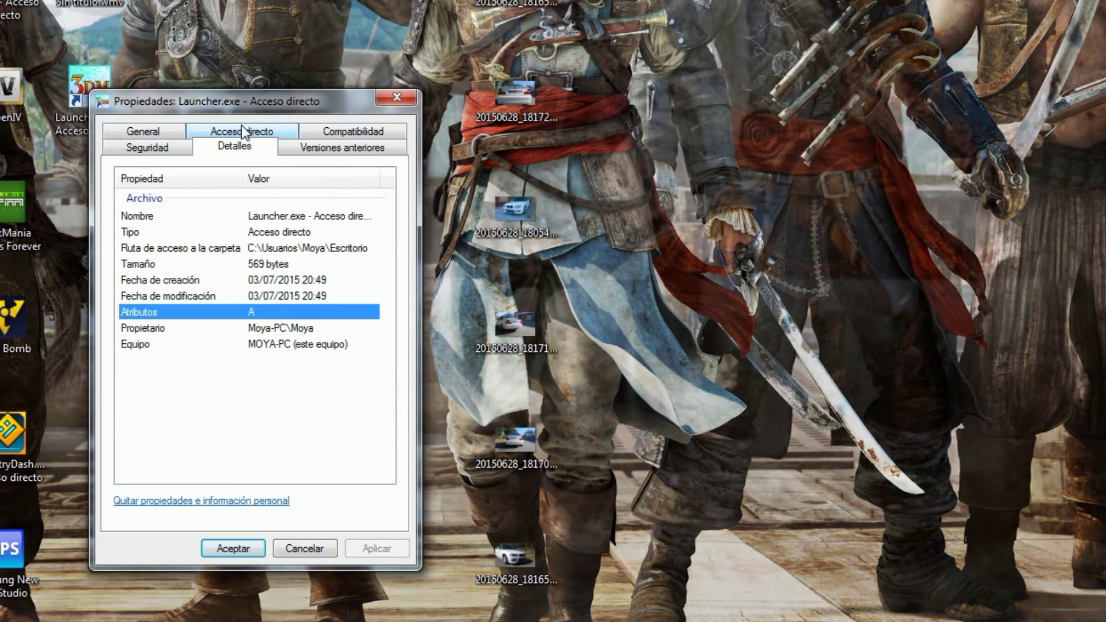
left_click(144, 134)
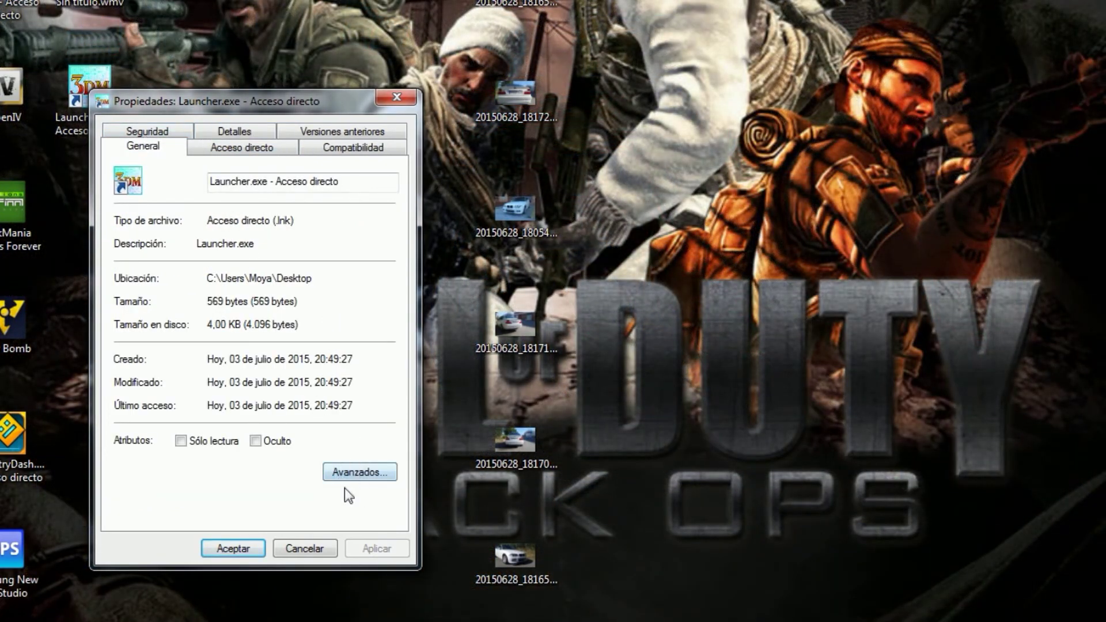
left_click(348, 472)
left_click(408, 366)
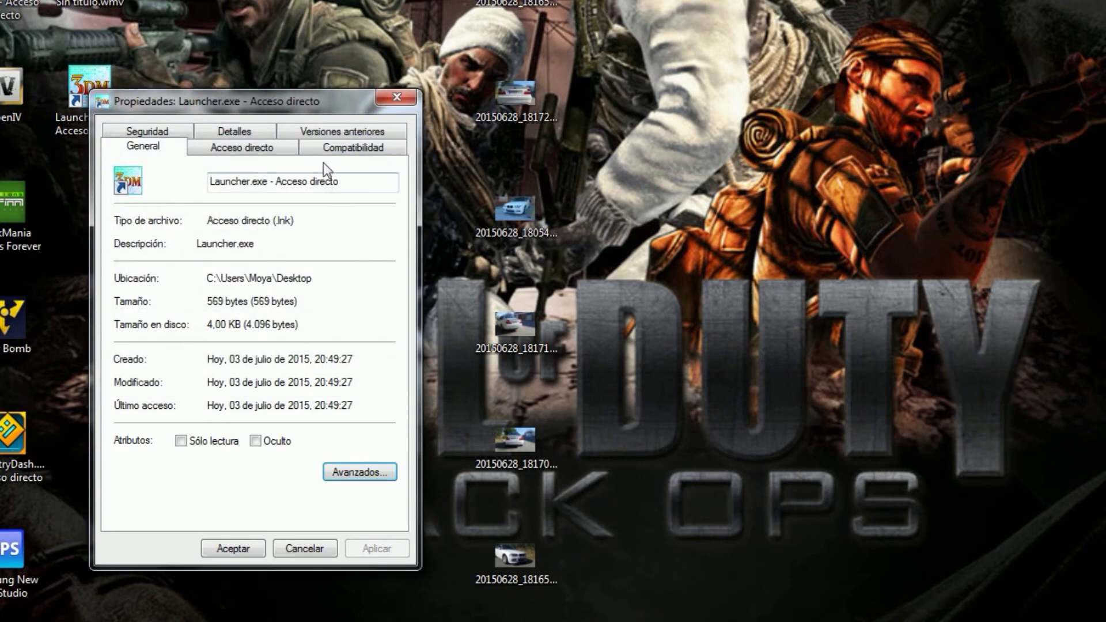
left_click(322, 145)
left_click(234, 133)
left_click(135, 149)
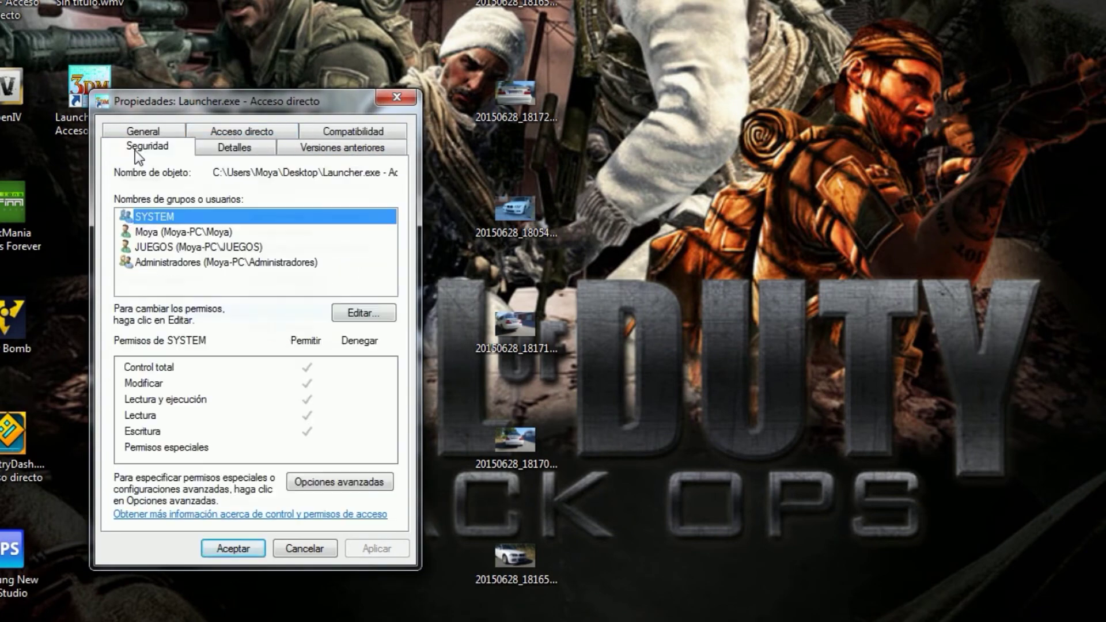
left_click(343, 148)
left_click(236, 147)
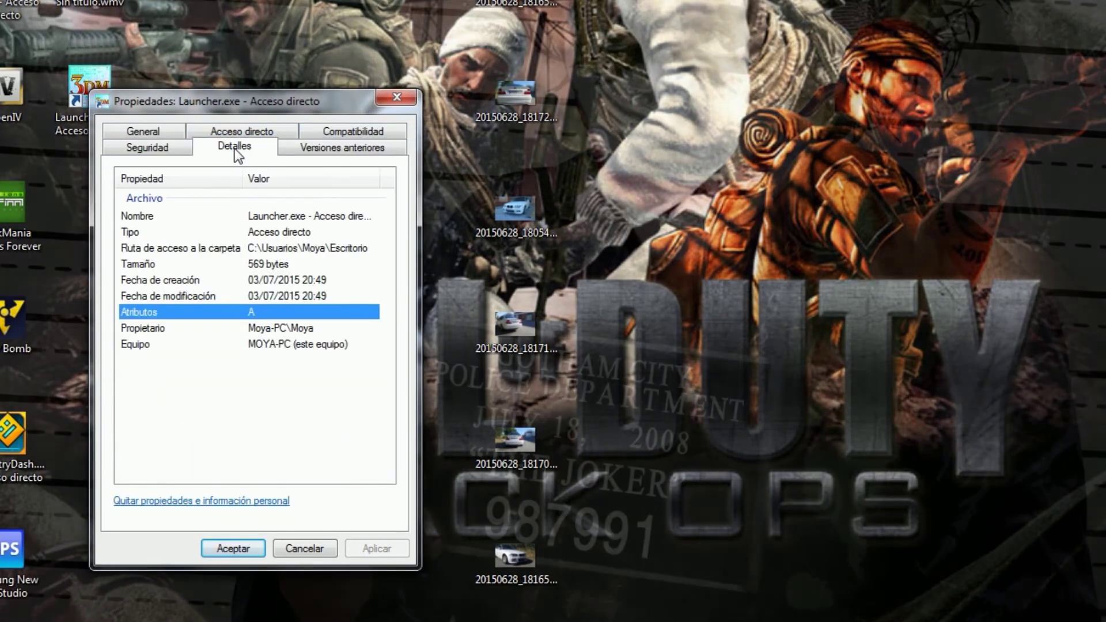
left_click(241, 133)
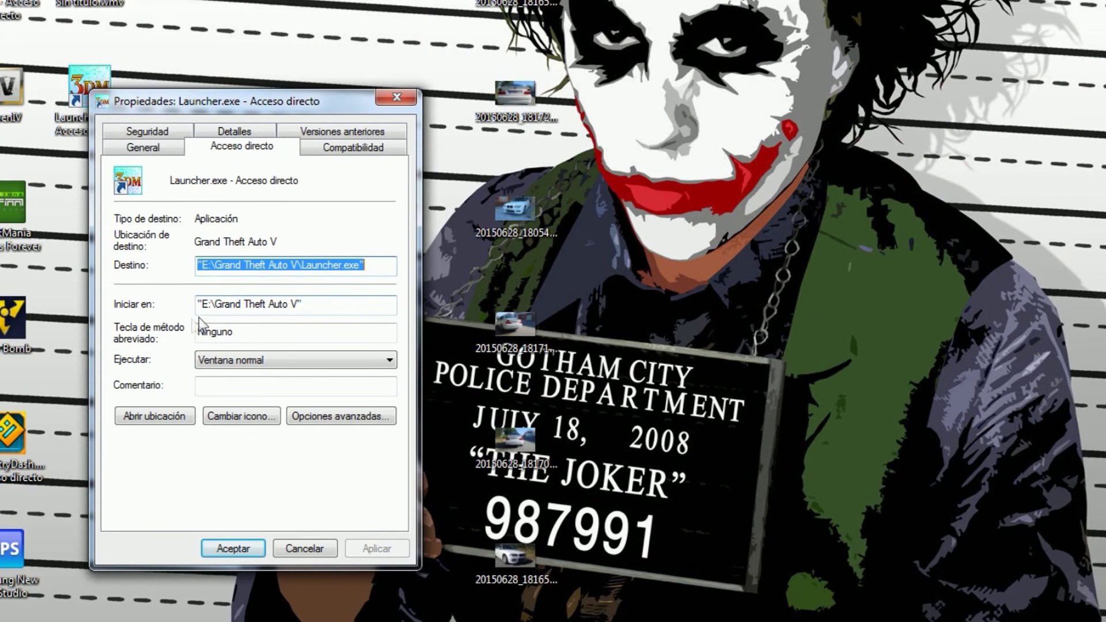
- Change the shortcut's icon to the one in GTA5.exe from the Grand Theft Auto V folder and apply the properties
left_click(240, 418)
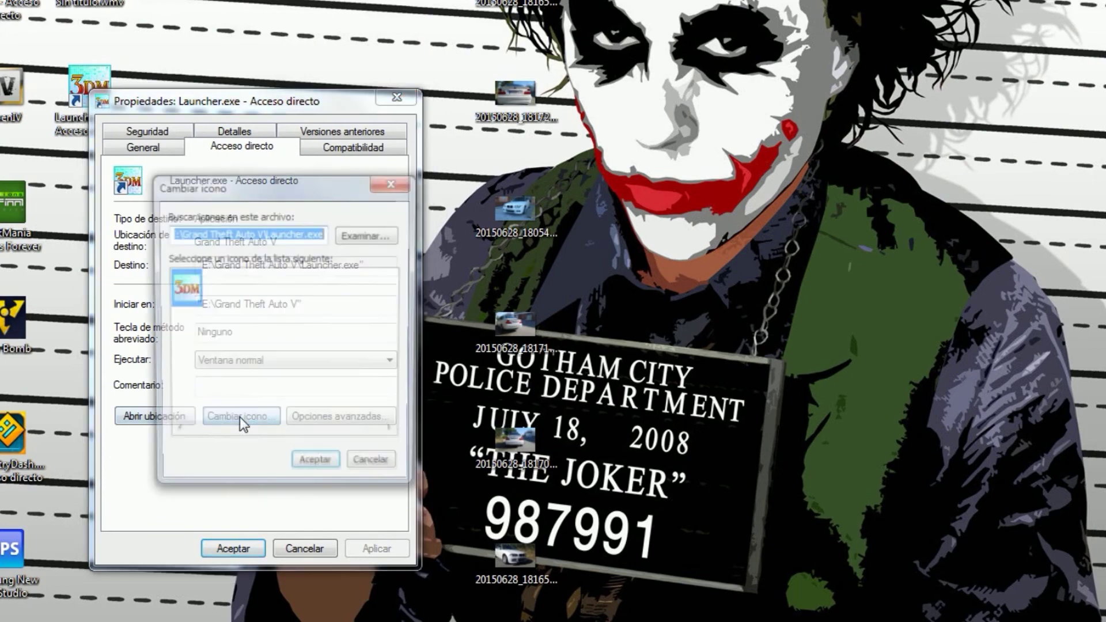
left_click(365, 239)
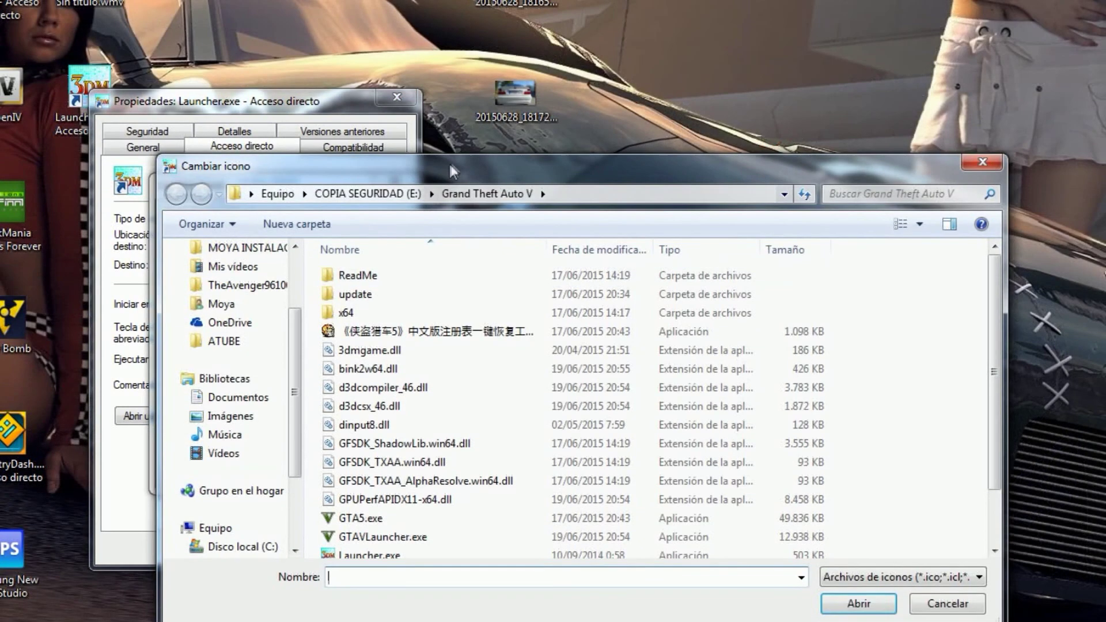
left_click_drag(451, 169, 465, 81)
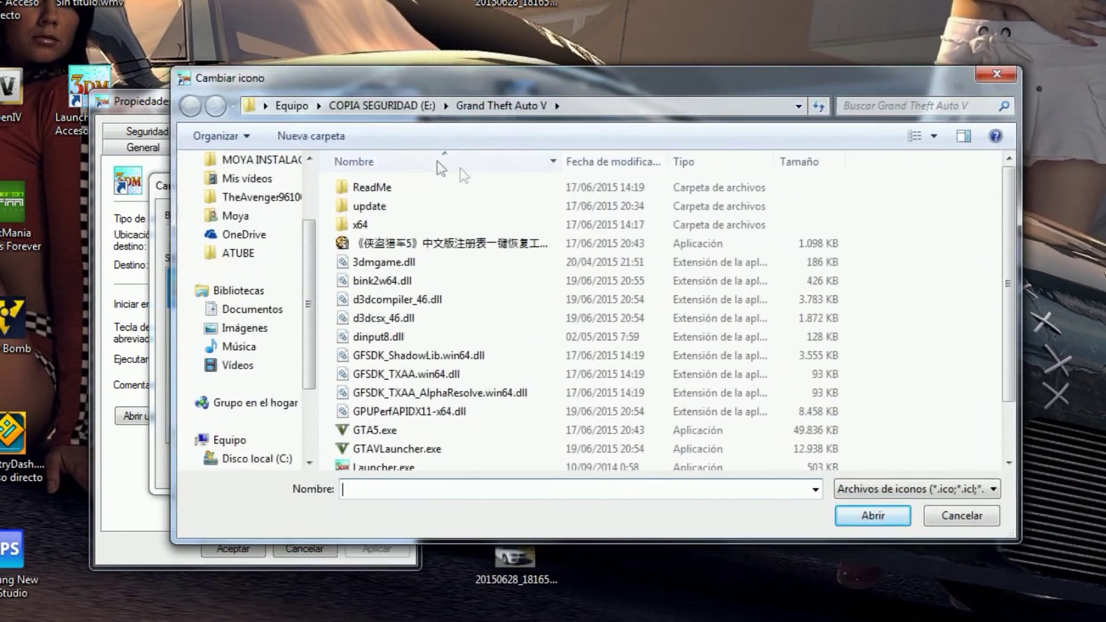
scroll(461, 322, "down", 1)
left_click(374, 405)
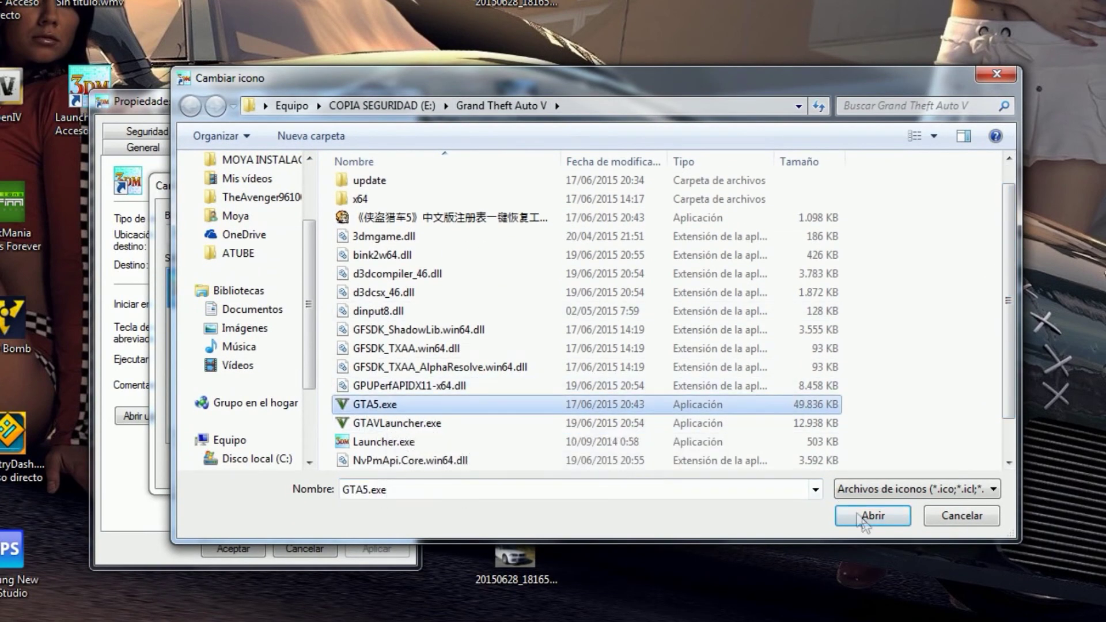
left_click(873, 516)
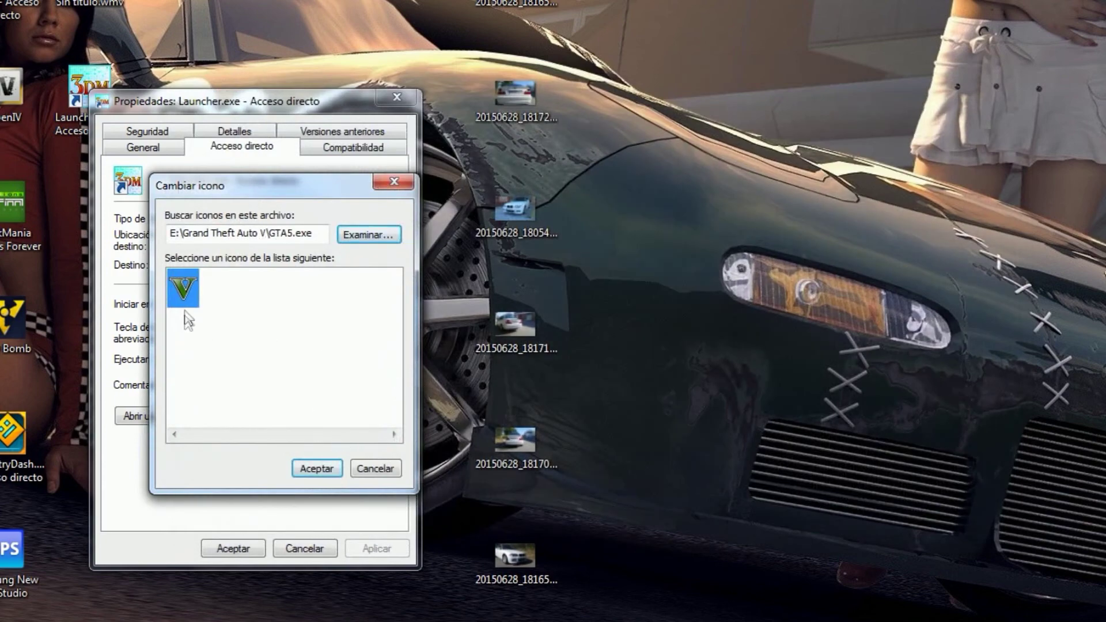
left_click(315, 468)
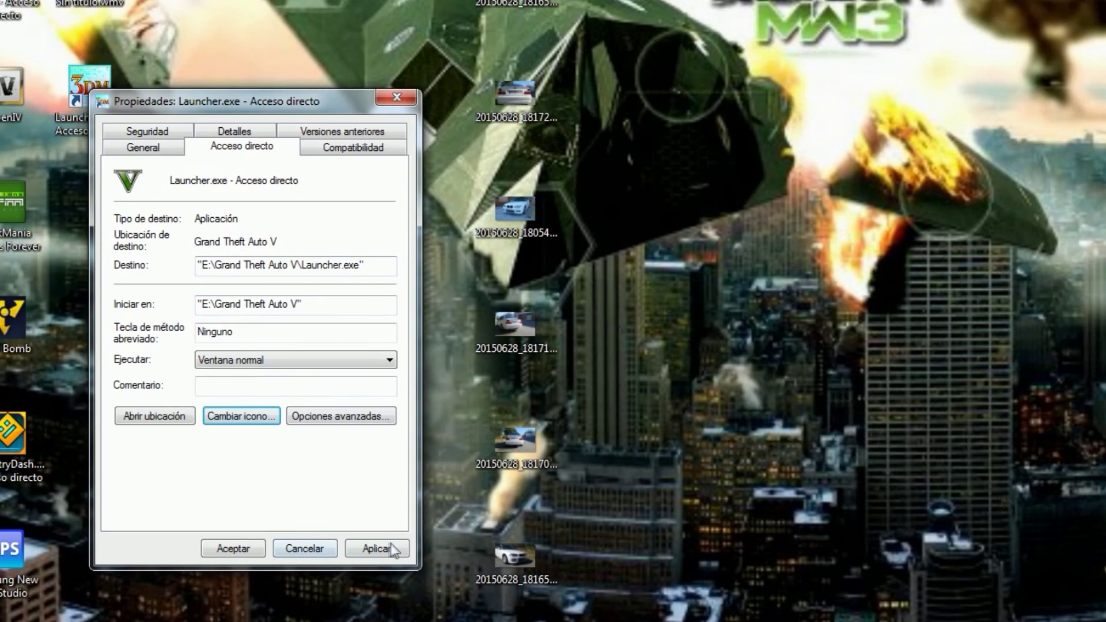
left_click(378, 549)
left_click(241, 550)
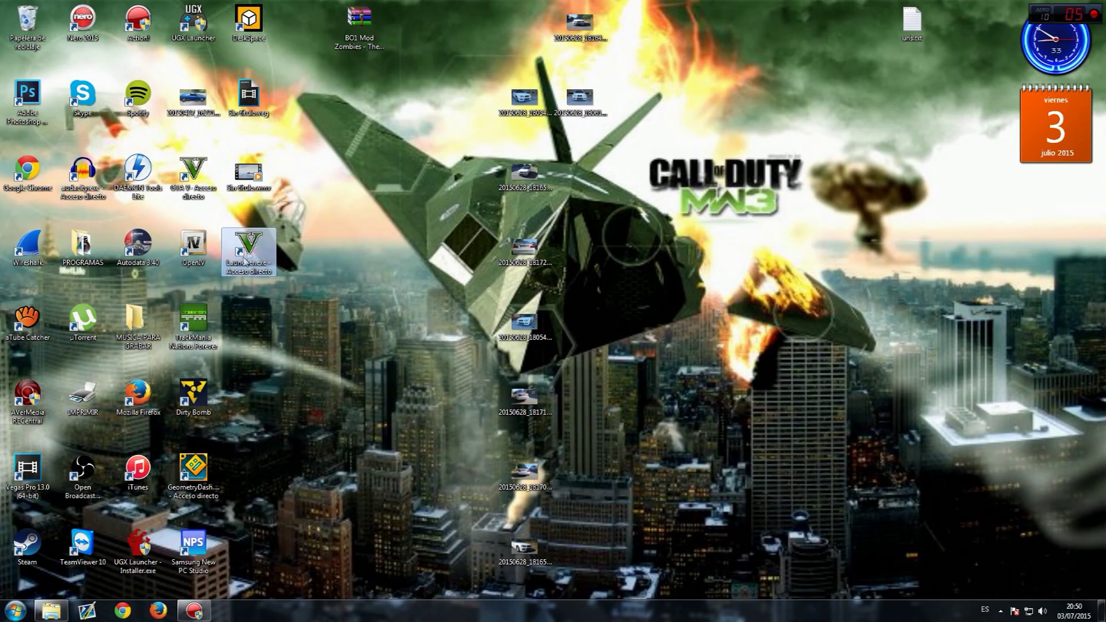
- Try renaming the Launcher.exe desktop shortcut, leave the name as is, and delete the shortcut to the recycle bin
right_click(246, 261)
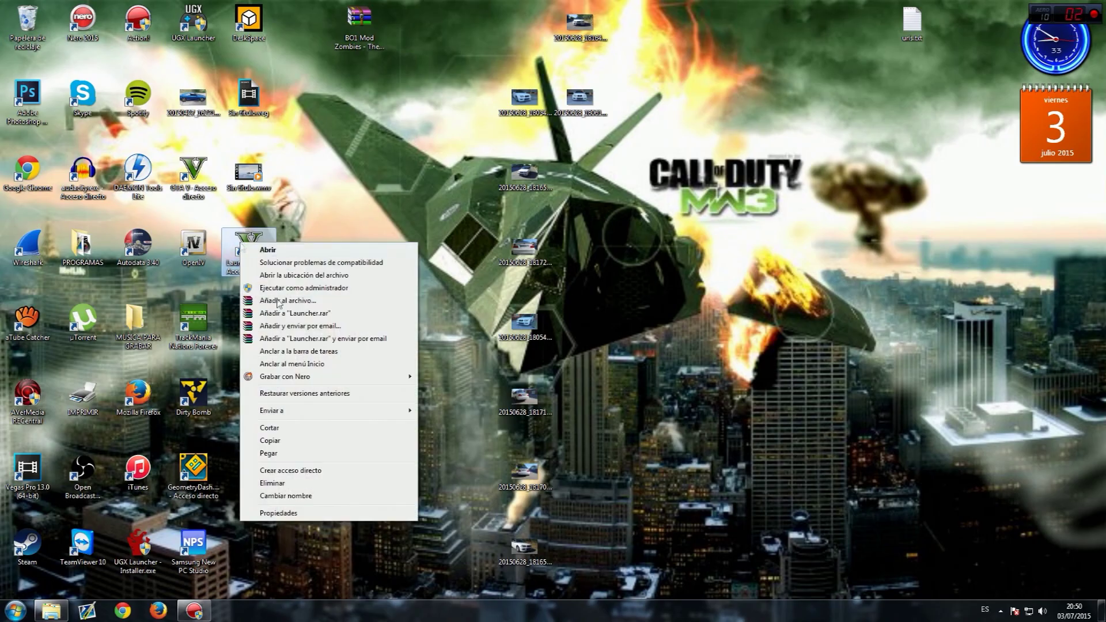
left_click(314, 497)
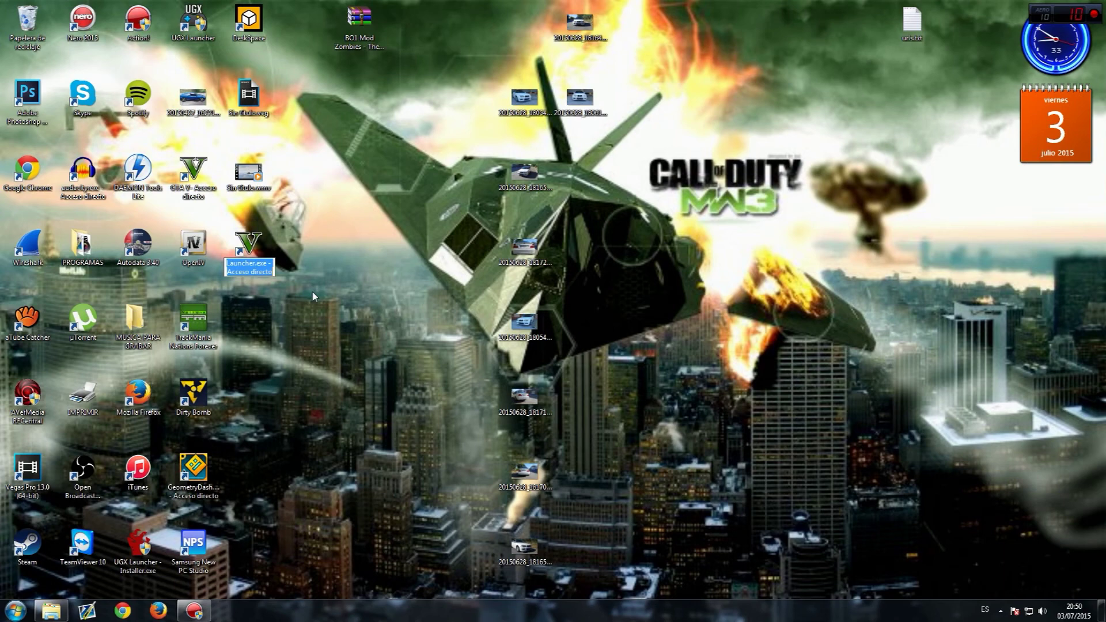
left_click(252, 242)
key("Delete")
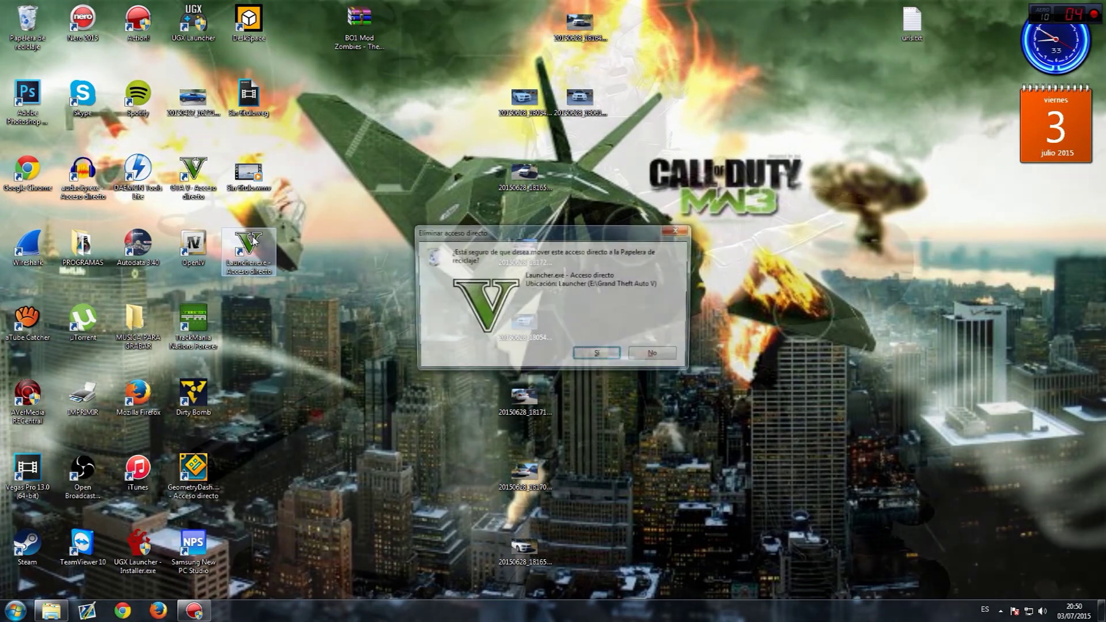
key("Return")
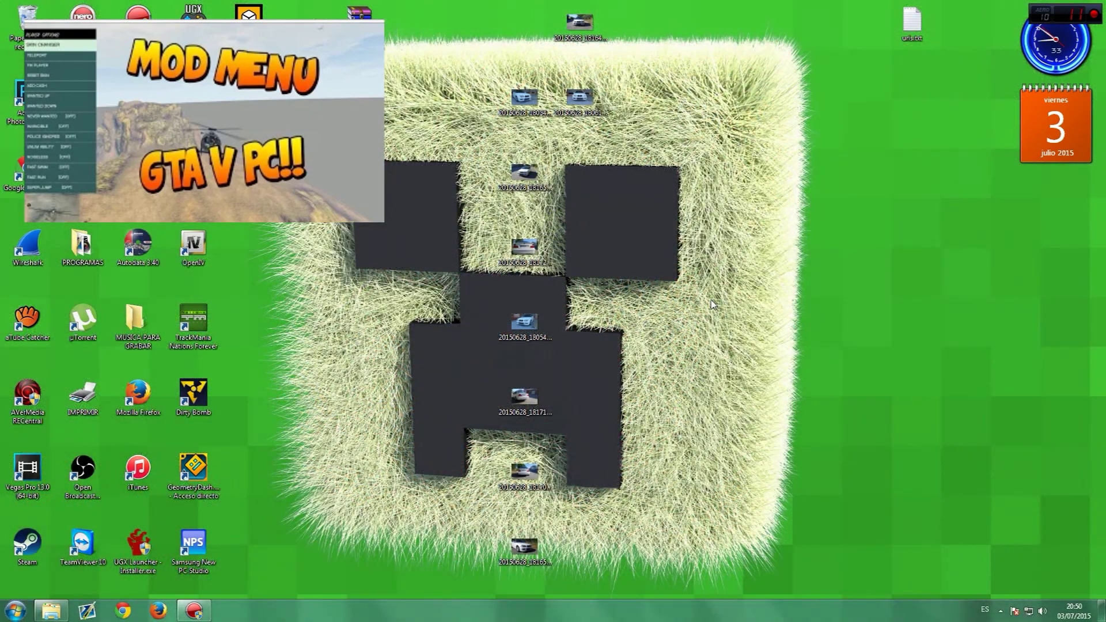
- Bring the minimized Grand Theft Auto V folder window back up
left_click(51, 611)
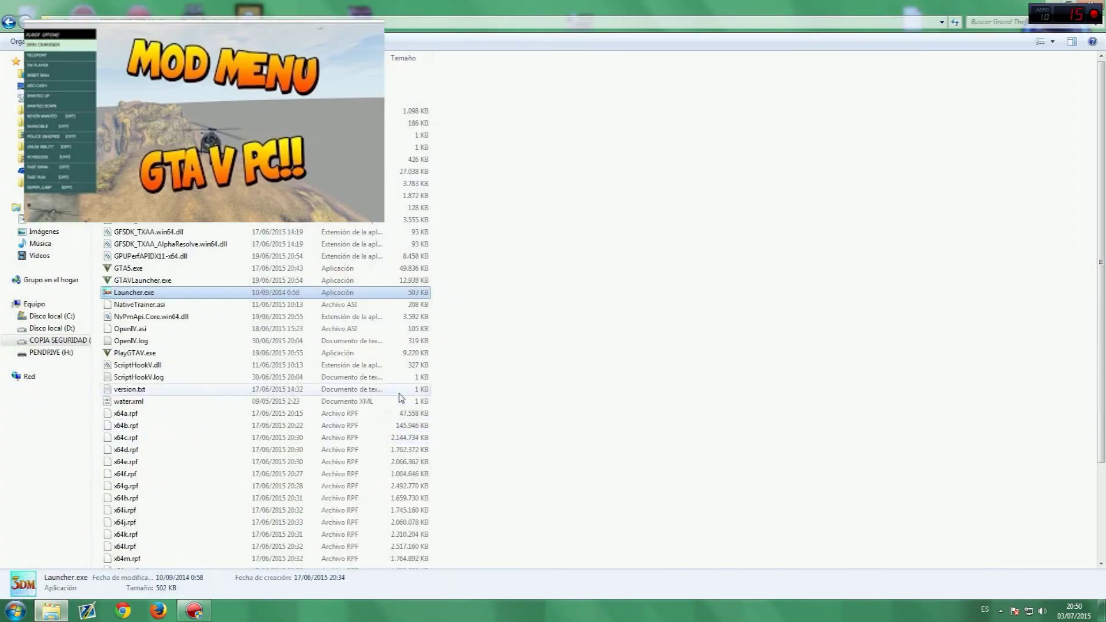